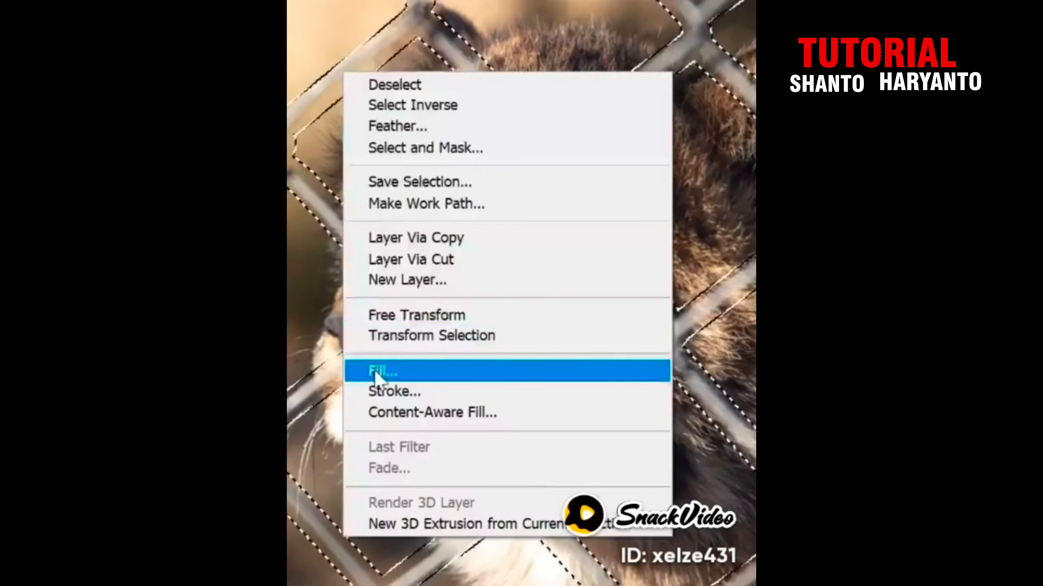
- Fill the selected wire fence on the Subject layer using Content-Aware contents
{"action": "left_click", "coordinate": [374, 370]}
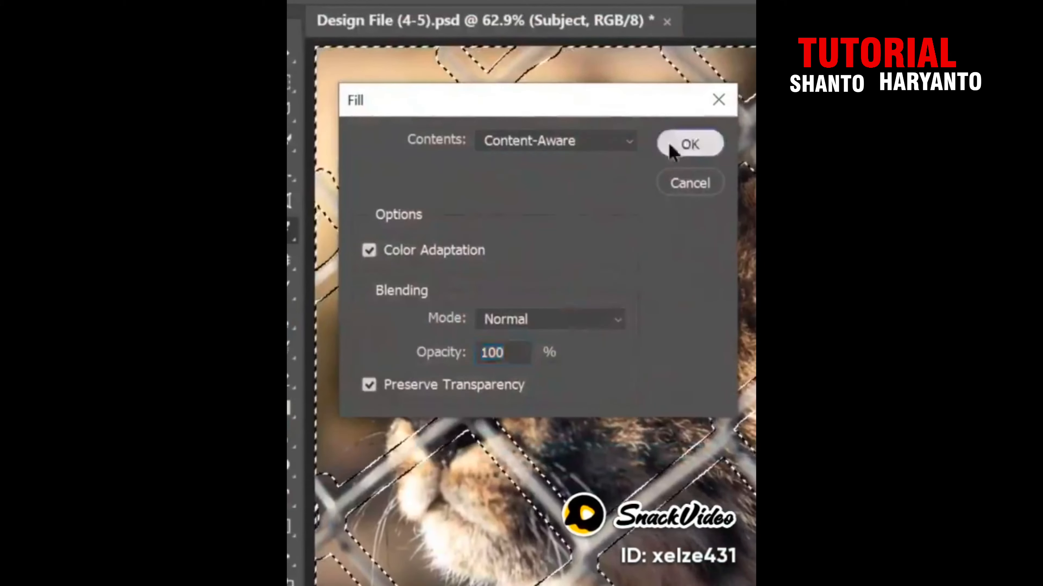
{"action": "left_click", "coordinate": [689, 143]}
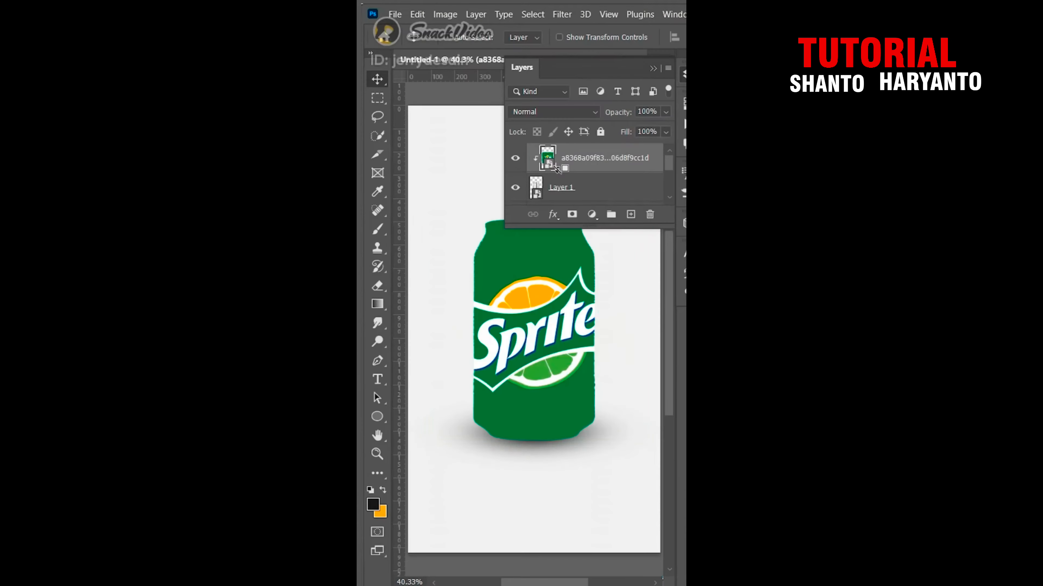
- Place a duplicate of Layer 1 above the Sprite artwork as a clipping mask with the Linear Burn blend mode
{"action": "left_click", "coordinate": [550, 111]}
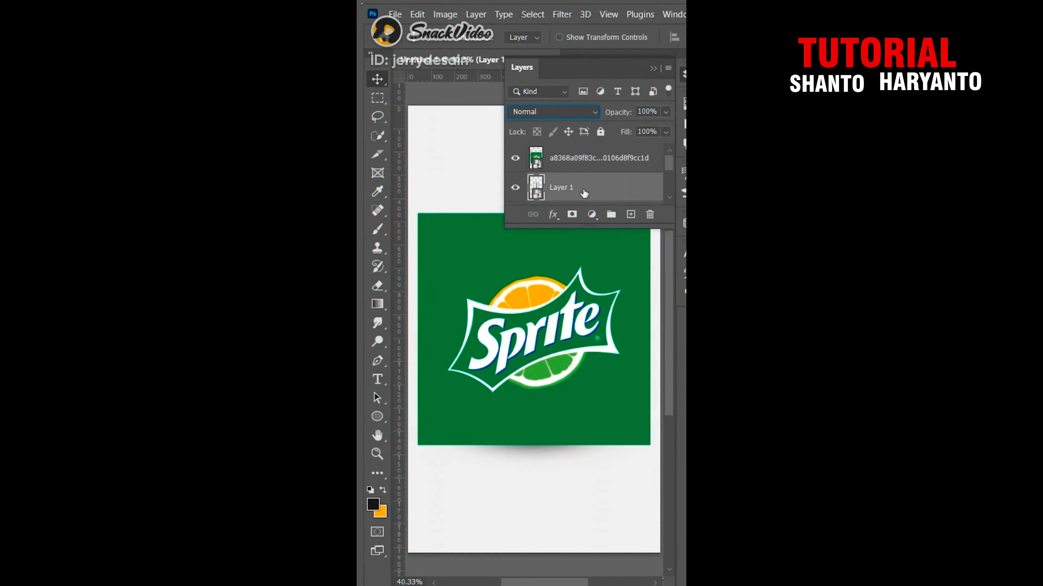
{"action": "left_click_drag", "start_coordinate": [595, 190], "coordinate": [593, 150]}
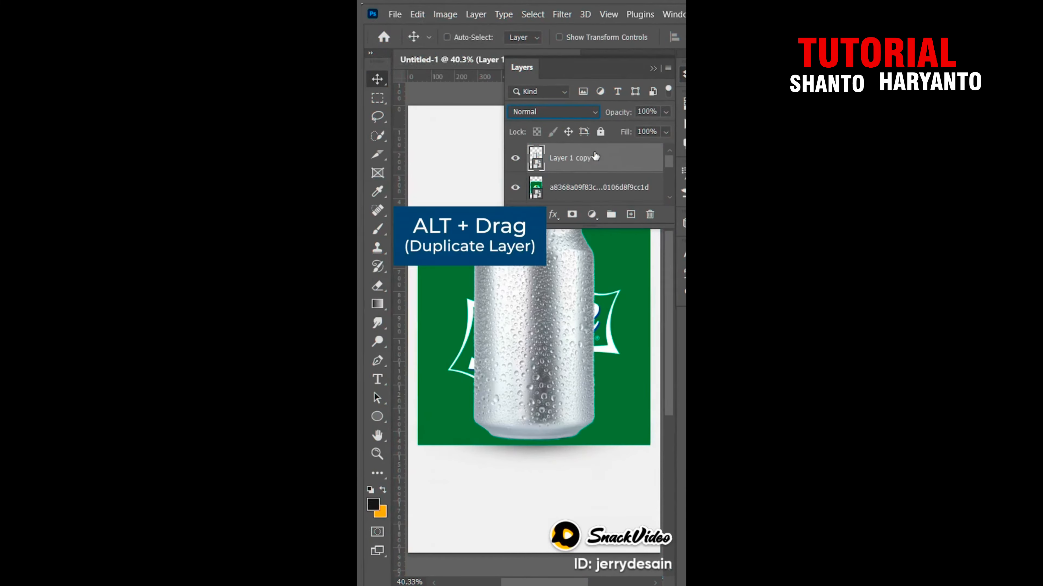
{"action": "left_click", "coordinate": [598, 172], "text": "alt"}
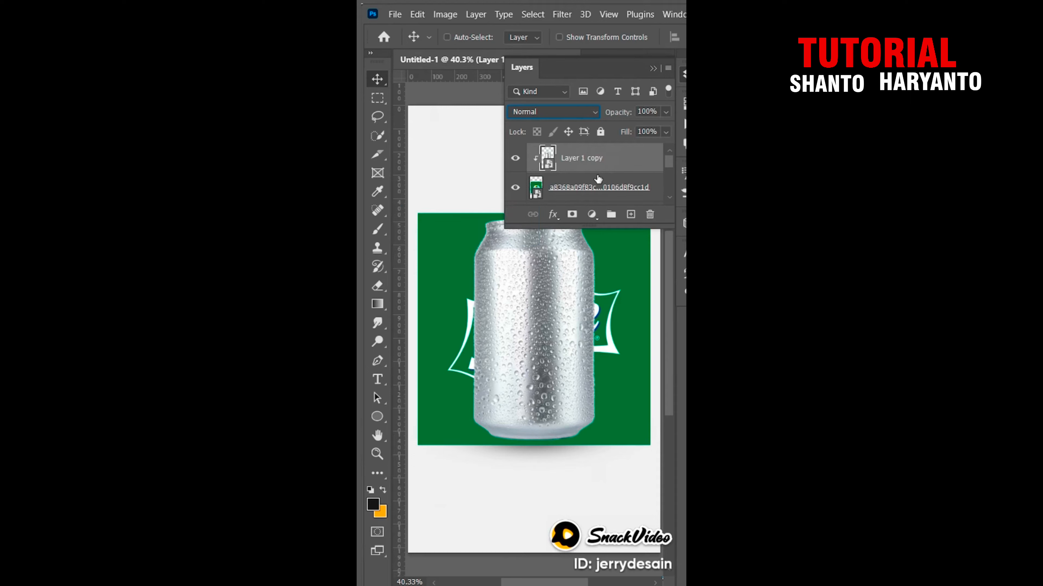
{"action": "left_click", "coordinate": [563, 110]}
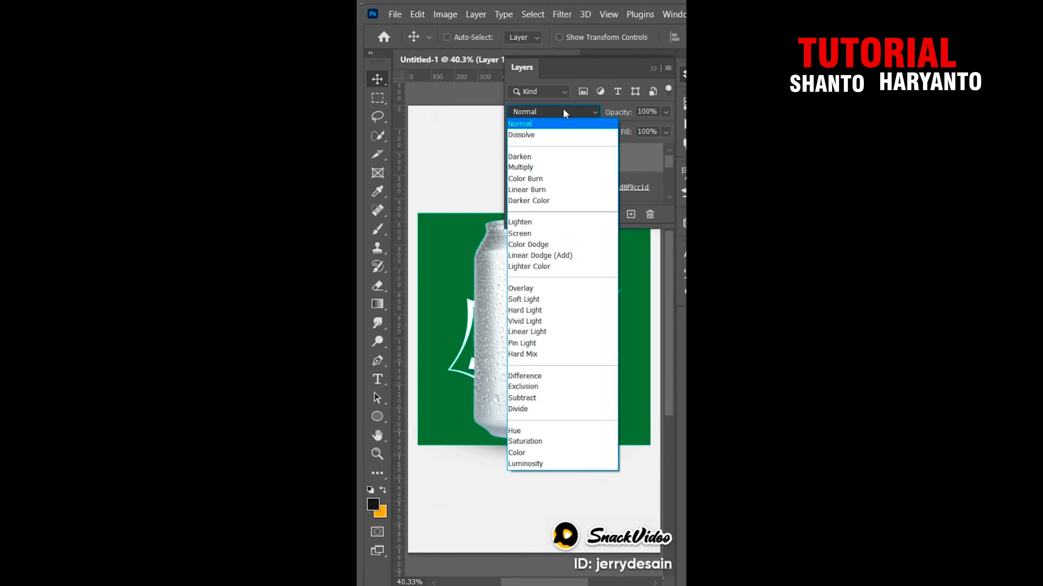
{"action": "left_click", "coordinate": [539, 190]}
- Clip the Sprite artwork layer to Layer 1 and set its opacity to 80%
{"action": "left_click", "coordinate": [589, 187]}
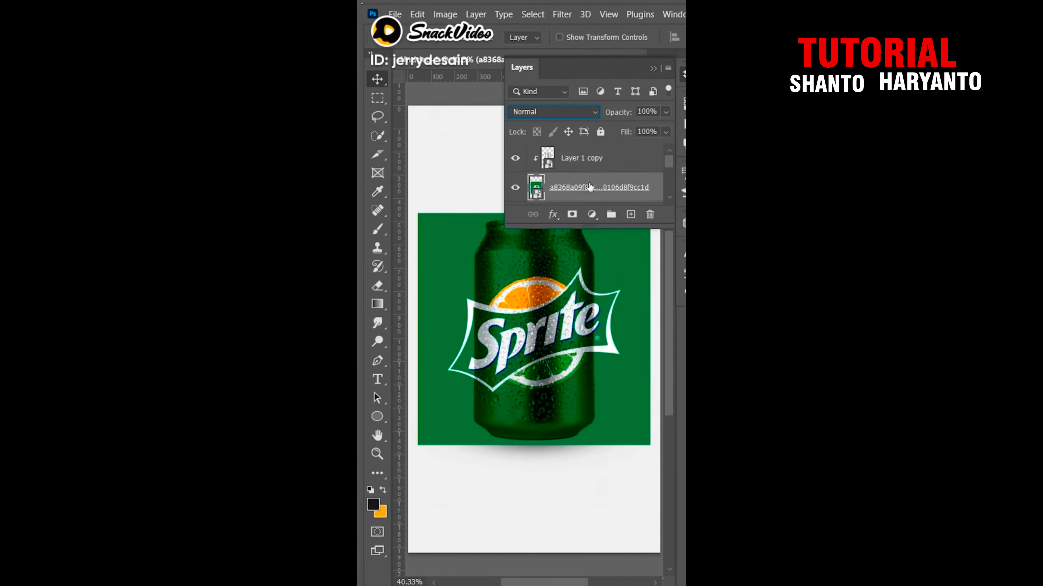
{"action": "scroll", "coordinate": [598, 180], "scroll_direction": "down", "scroll_amount": 1}
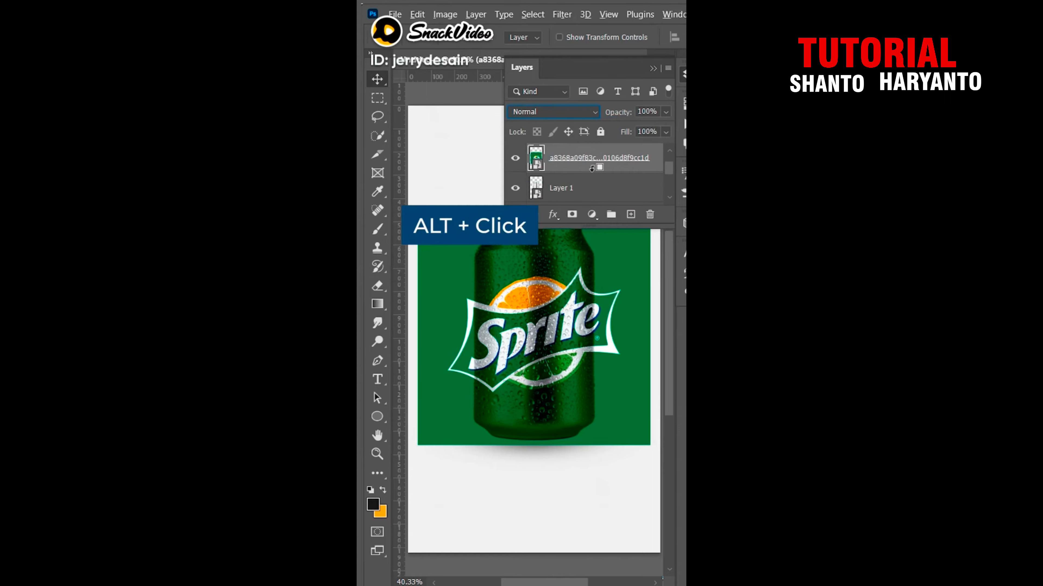
{"action": "left_click", "coordinate": [592, 168], "text": "alt"}
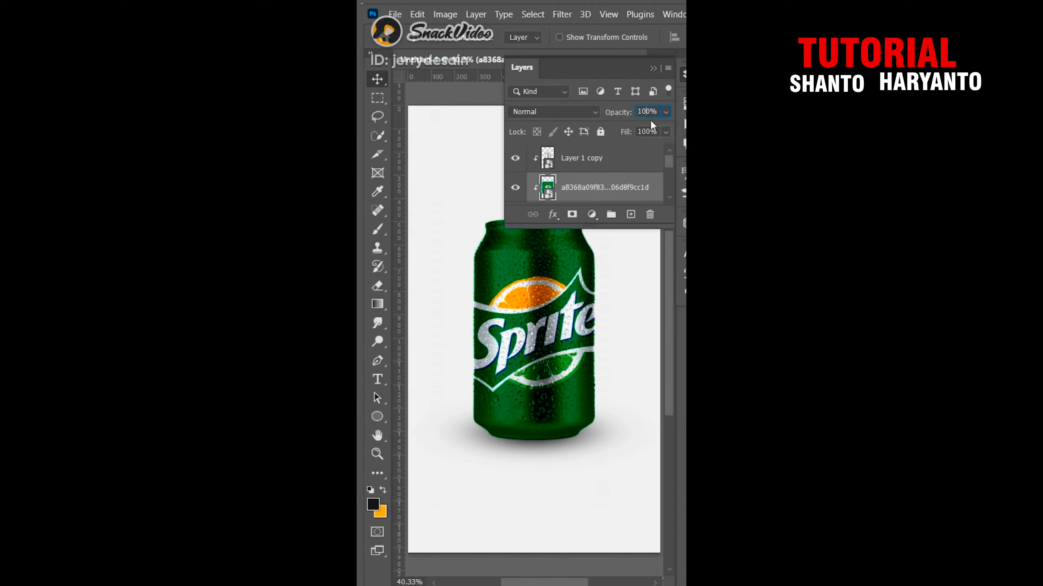
{"action": "type", "text": "80"}
{"action": "key", "text": "Return"}
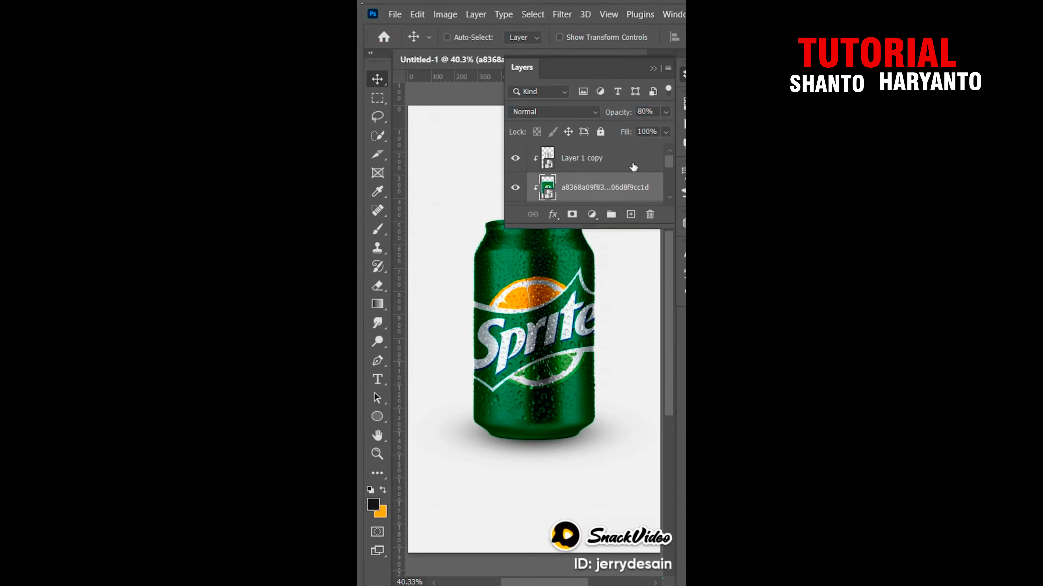
{"action": "left_click", "coordinate": [652, 68]}
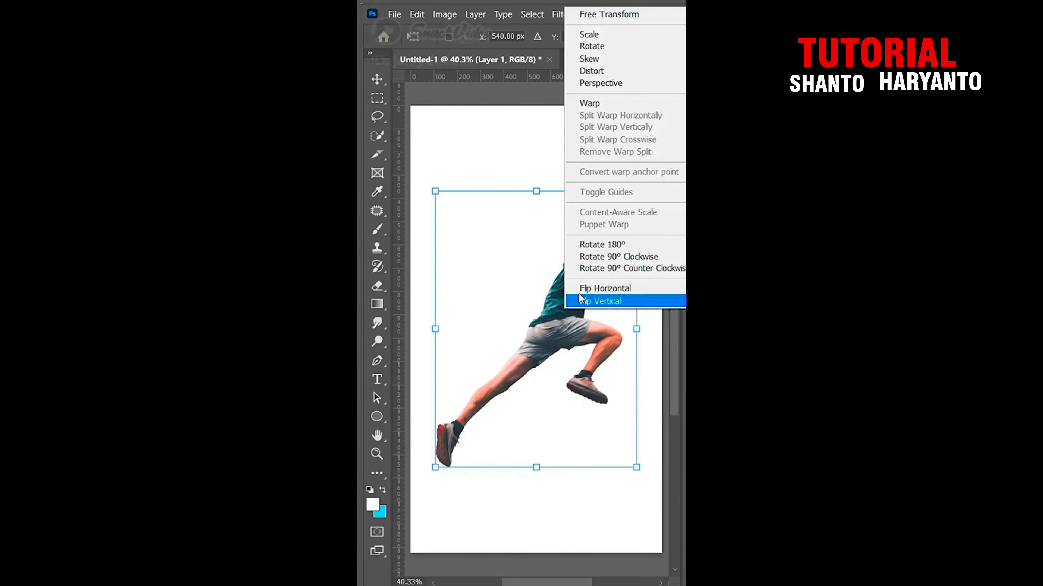
- Try to bend the runner's rear leg upward with the Warp transform
{"action": "left_click", "coordinate": [590, 103]}
{"action": "left_click_drag", "start_coordinate": [444, 440], "coordinate": [427, 397]}
{"action": "left_click_drag", "start_coordinate": [490, 364], "coordinate": [501, 391]}
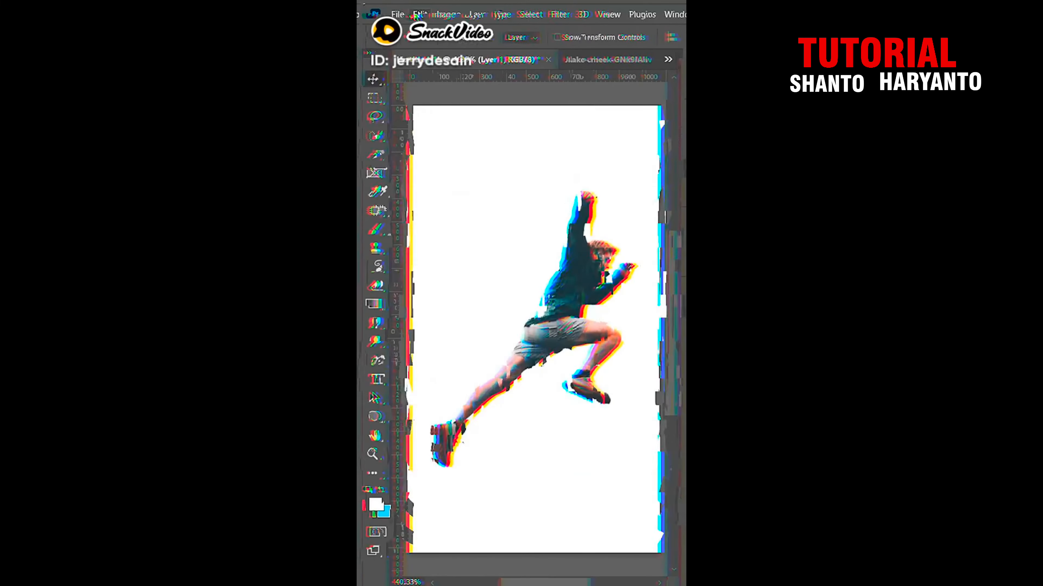
- Apply Puppet Warp to the runner, bending the lower part of the pinned rear leg upward
{"action": "left_click", "coordinate": [416, 15]}
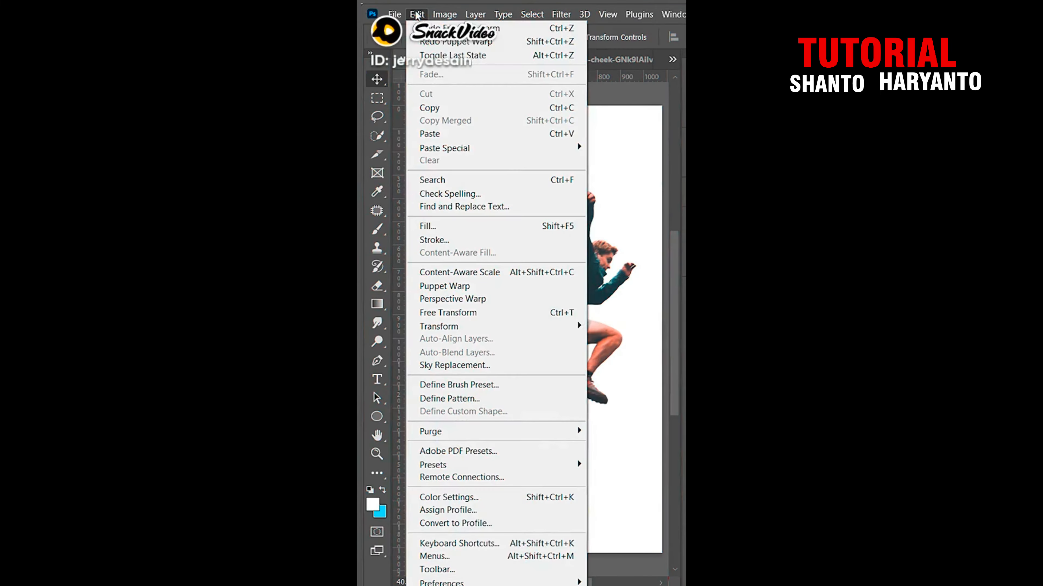
{"action": "left_click", "coordinate": [475, 290]}
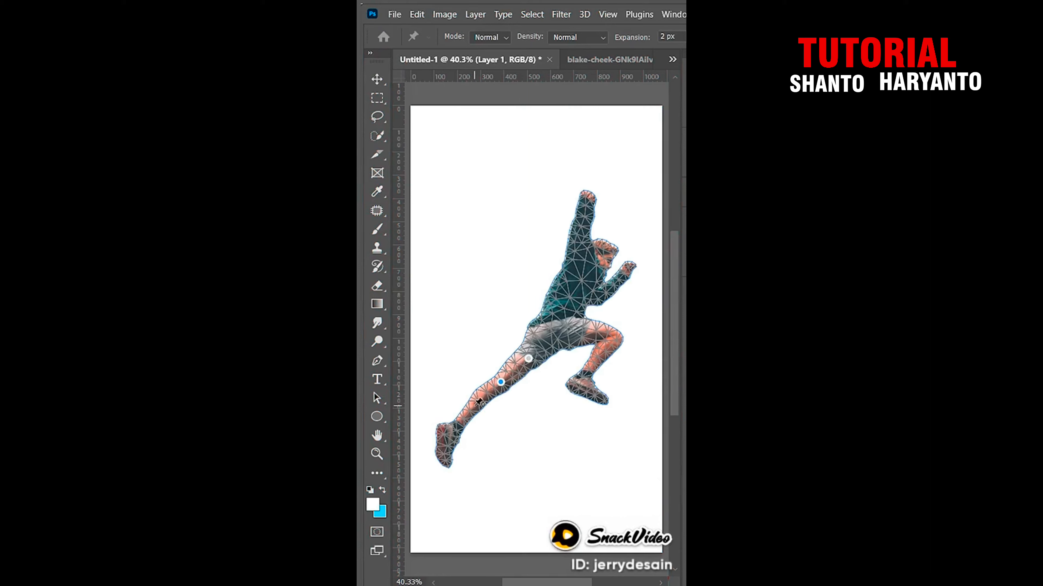
{"action": "left_click_drag", "start_coordinate": [475, 407], "coordinate": [472, 391]}
{"action": "key", "text": "Return"}
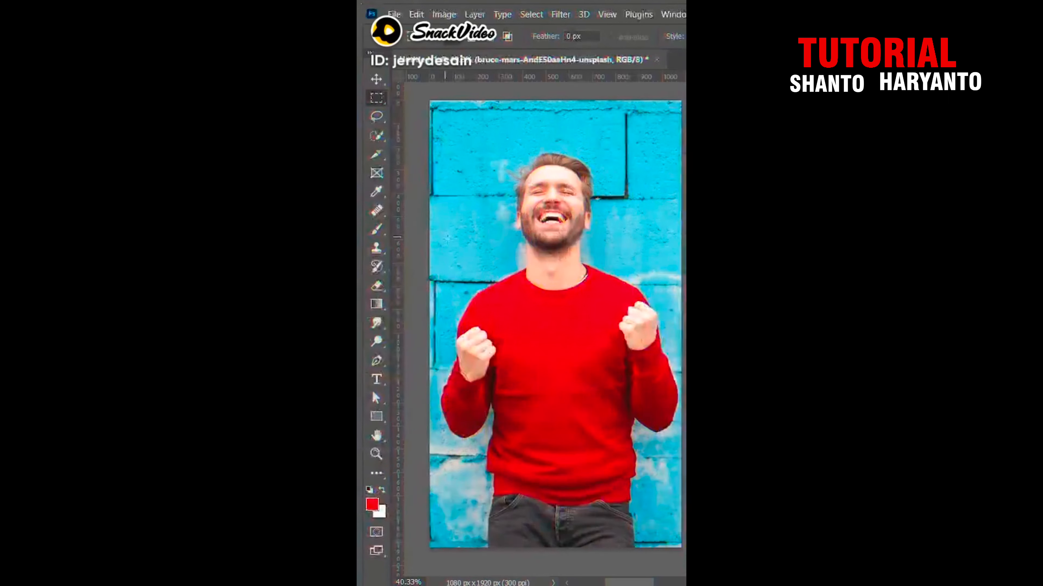
- Select the red sweater by marqueeing around it and applying Color Range with Sampled Colors at fuzziness 181
{"action": "left_click_drag", "start_coordinate": [429, 254], "coordinate": [684, 511]}
{"action": "left_click_drag", "start_coordinate": [623, 431], "coordinate": [624, 435]}
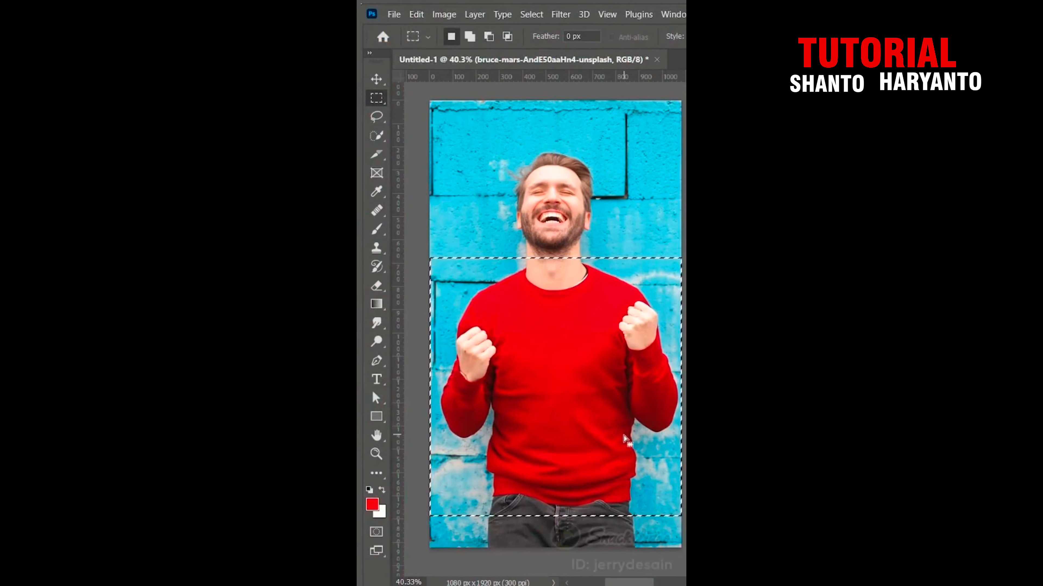
{"action": "left_click", "coordinate": [531, 15]}
{"action": "left_click", "coordinate": [550, 148]}
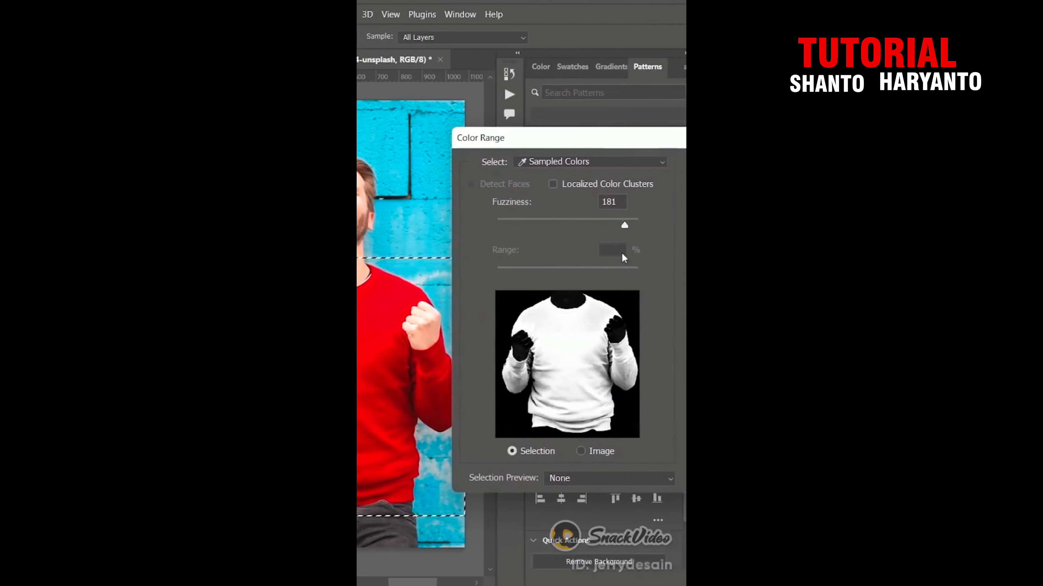
{"action": "left_click_drag", "start_coordinate": [546, 225], "coordinate": [546, 229]}
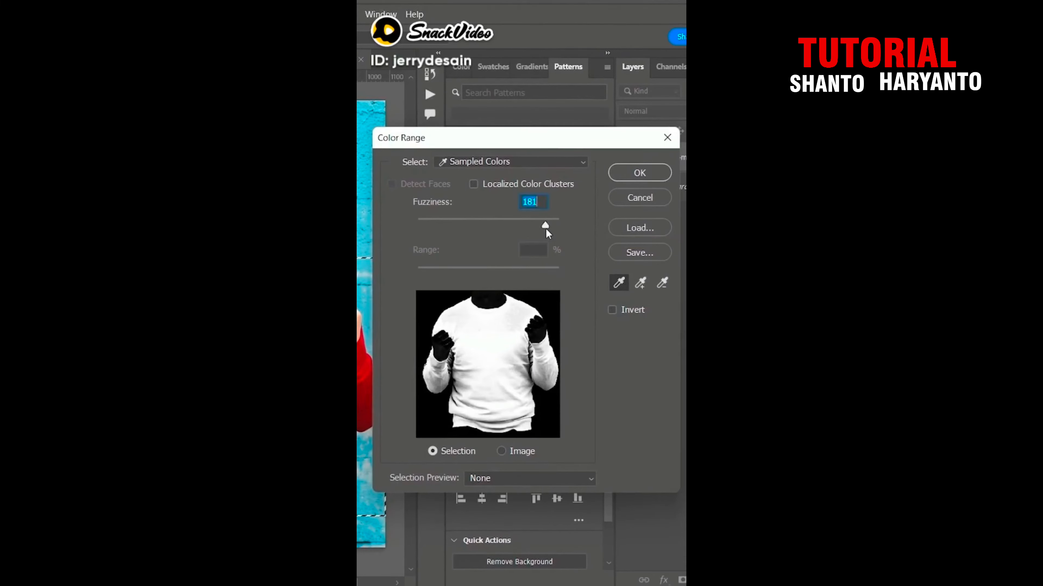
{"action": "left_click", "coordinate": [639, 173]}
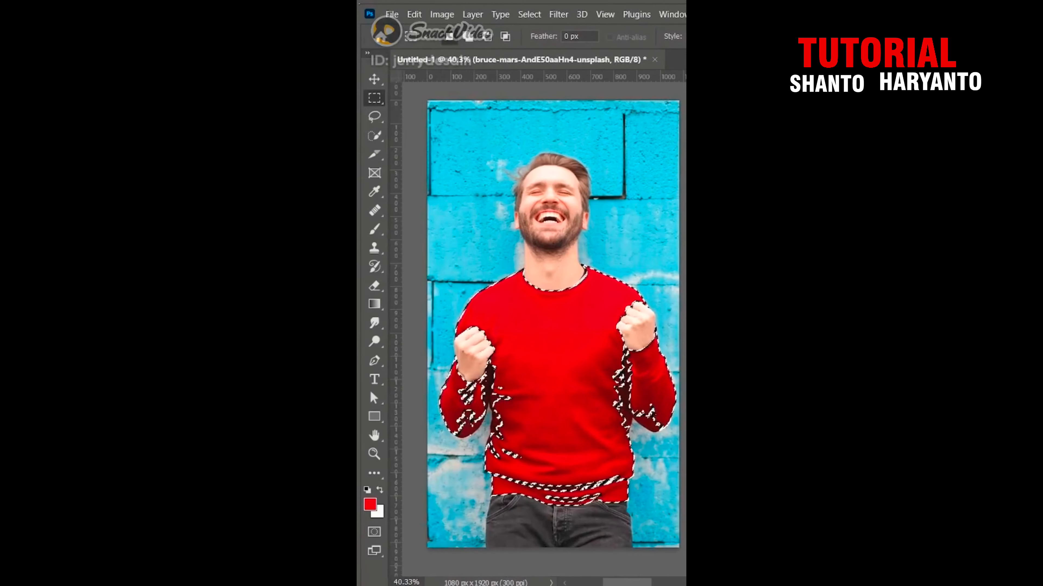
- Add the sweater's missed shadow areas with the Quick Selection tool and copy the selection to a new layer
{"action": "left_click", "coordinate": [375, 141]}
{"action": "left_click", "coordinate": [472, 397]}
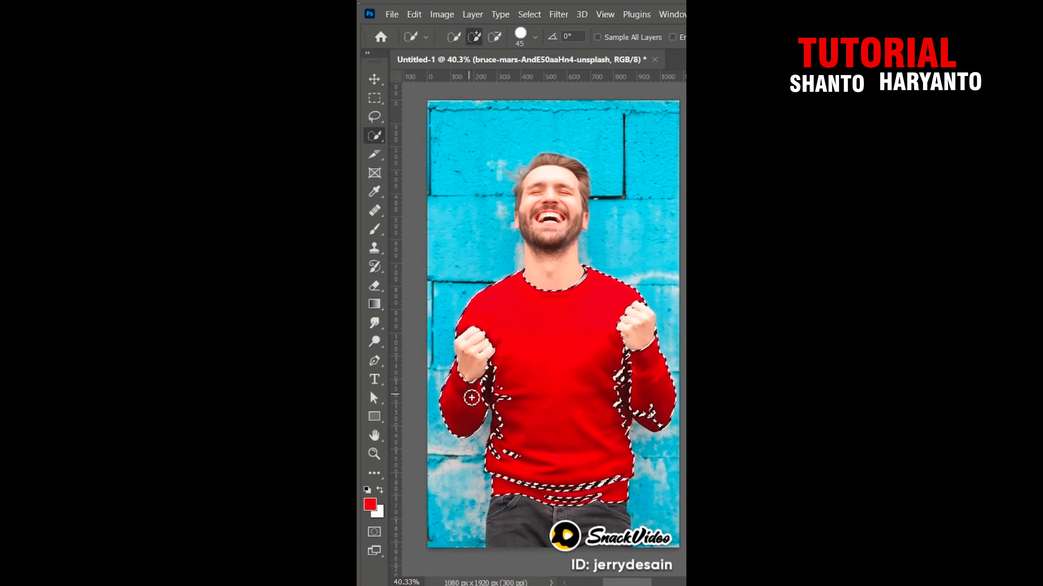
{"action": "left_click_drag", "start_coordinate": [515, 415], "coordinate": [581, 415]}
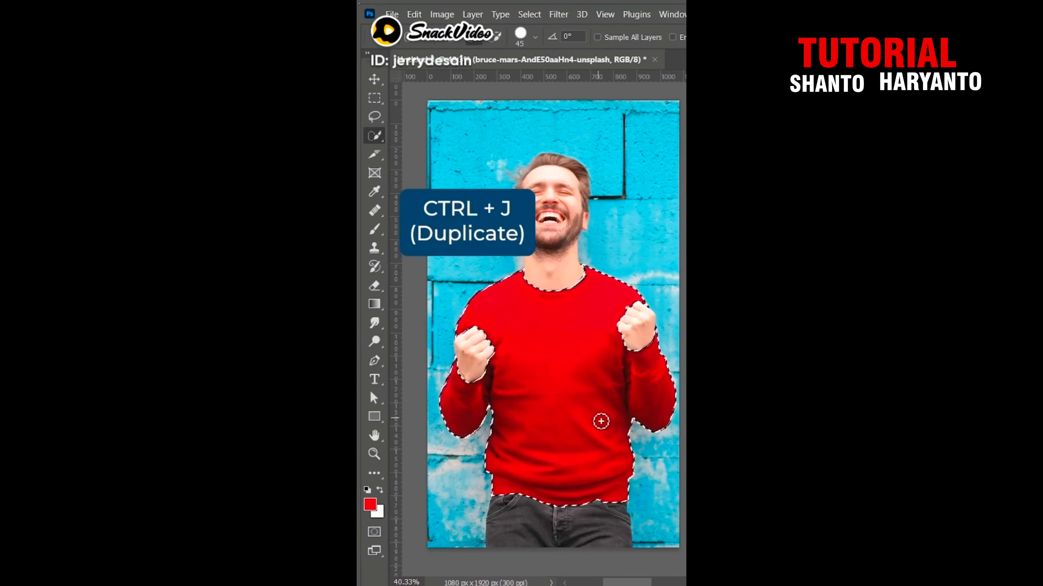
{"action": "key", "text": "ctrl+j"}
- Recolor the copied sweater blue with a Hue/Saturation adjustment at hue -95
{"action": "left_click", "coordinate": [441, 14]}
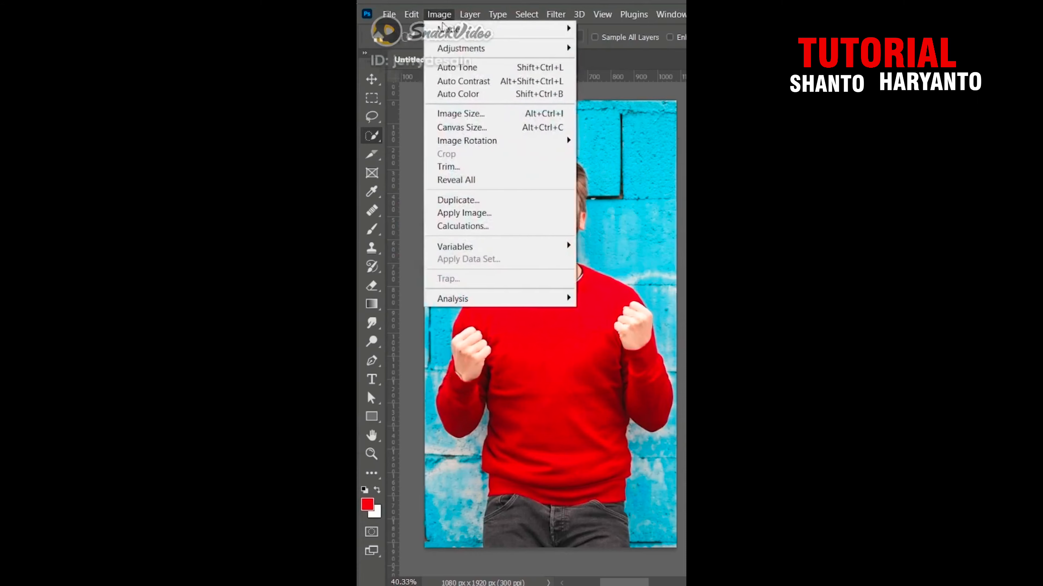
{"action": "mouse_move", "coordinate": [460, 48]}
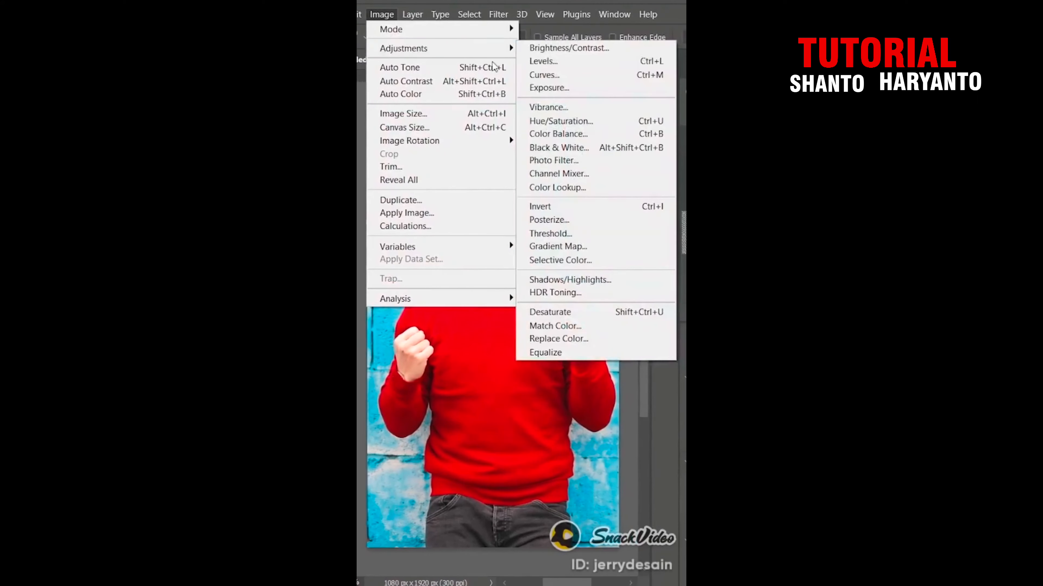
{"action": "left_click", "coordinate": [568, 124]}
{"action": "left_click_drag", "start_coordinate": [477, 144], "coordinate": [430, 144]}
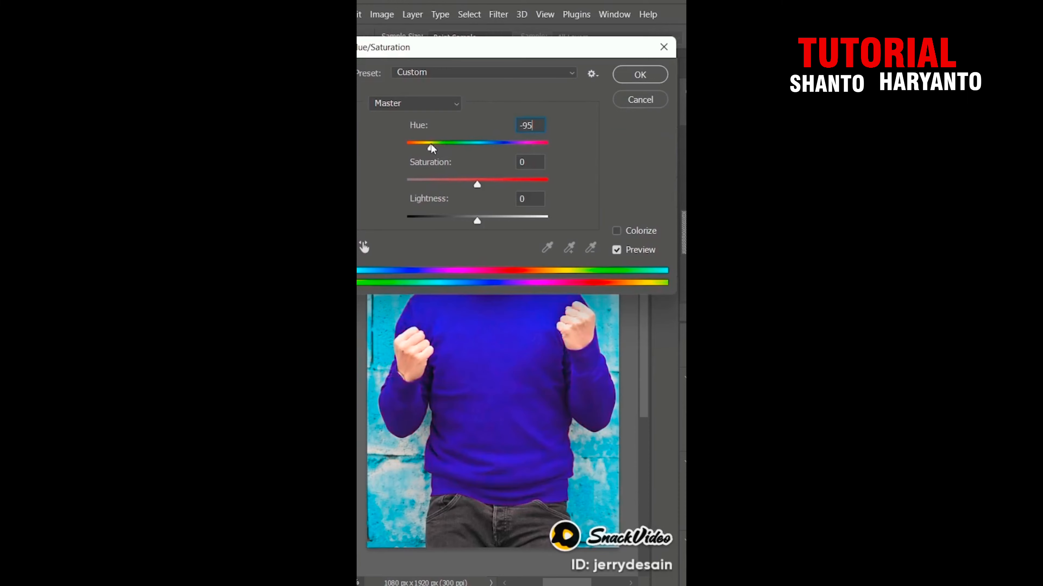
{"action": "left_click", "coordinate": [655, 76]}
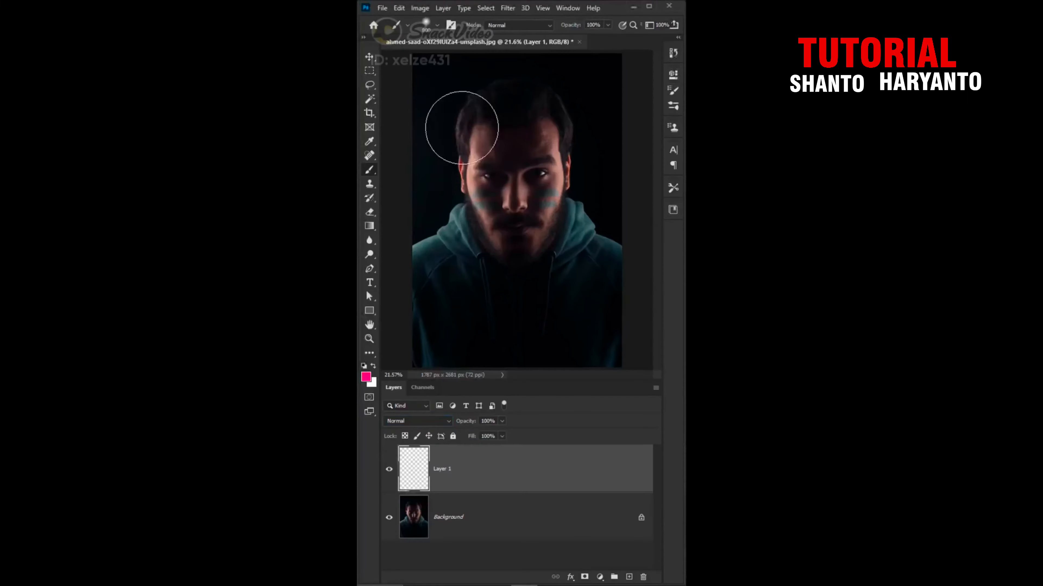
- Try to tint the left half of the portrait by painting a soft pink brush stroke on Layer 1
{"action": "left_click_drag", "start_coordinate": [465, 117], "coordinate": [463, 275]}
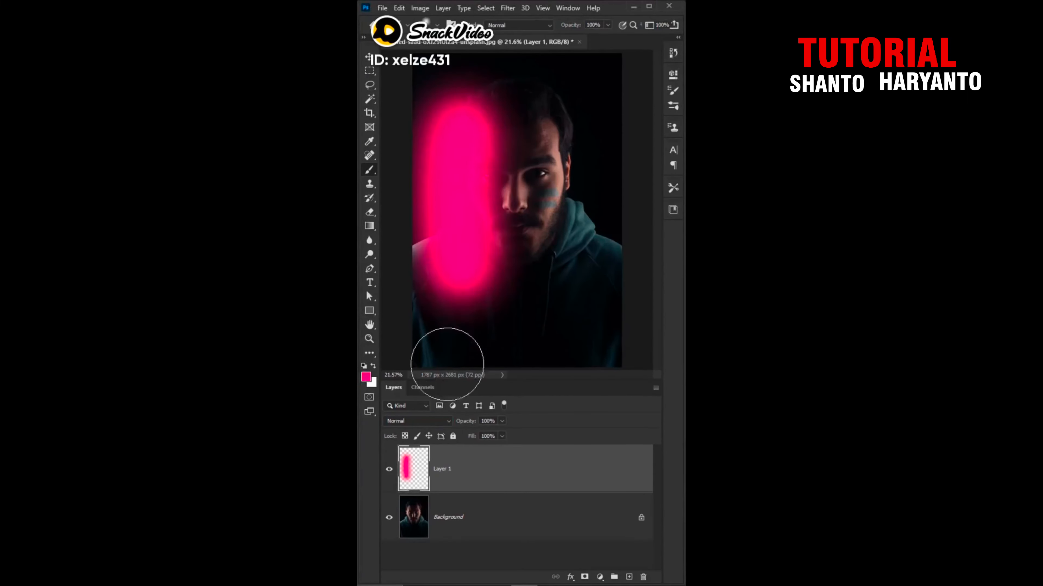
{"action": "left_click", "coordinate": [437, 422]}
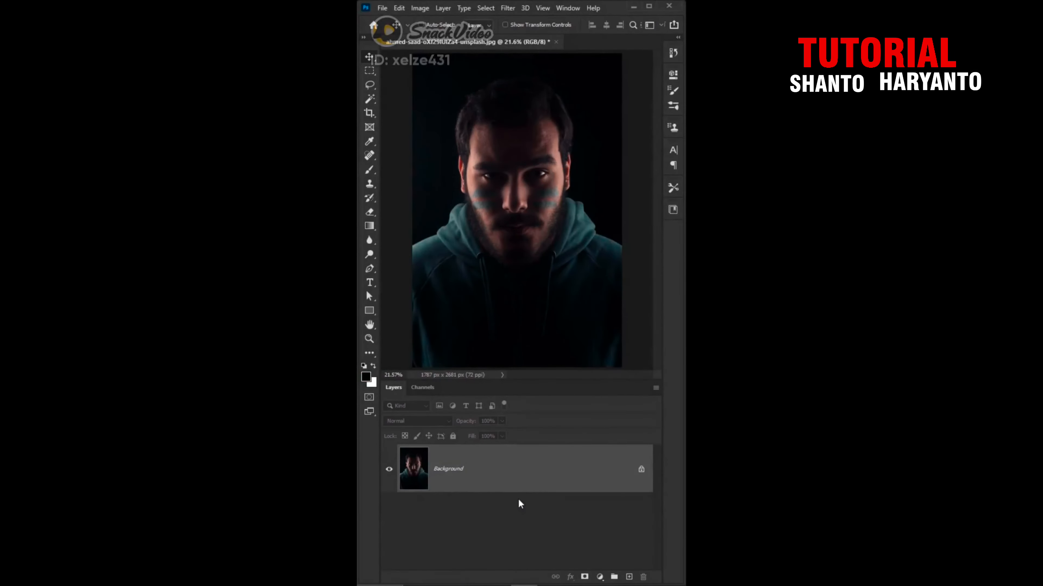
- Add a Gradient fill layer over the portrait using the custom pink-to-transparent preset
{"action": "left_click", "coordinate": [600, 577]}
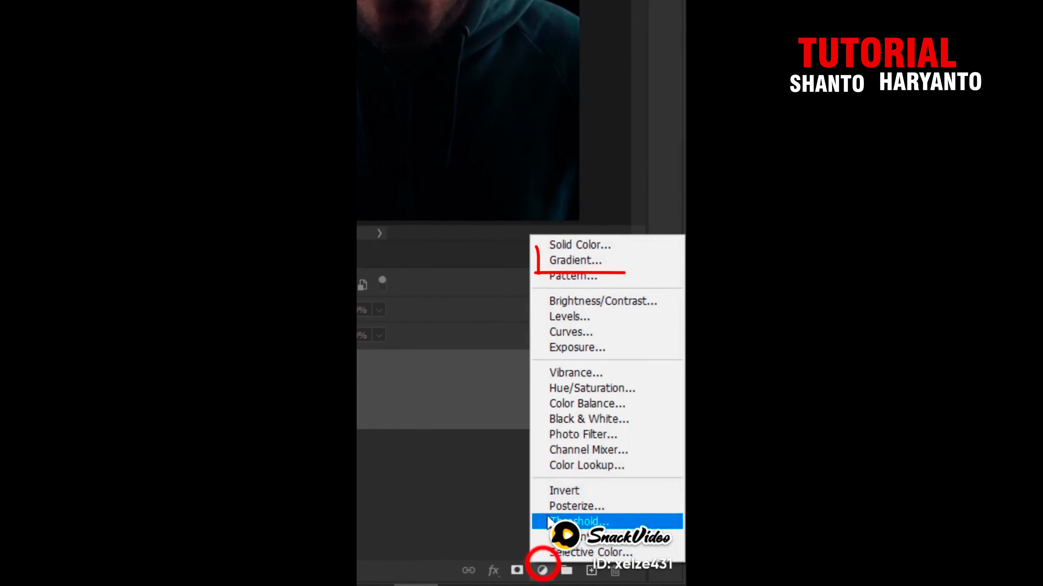
{"action": "left_click", "coordinate": [575, 260]}
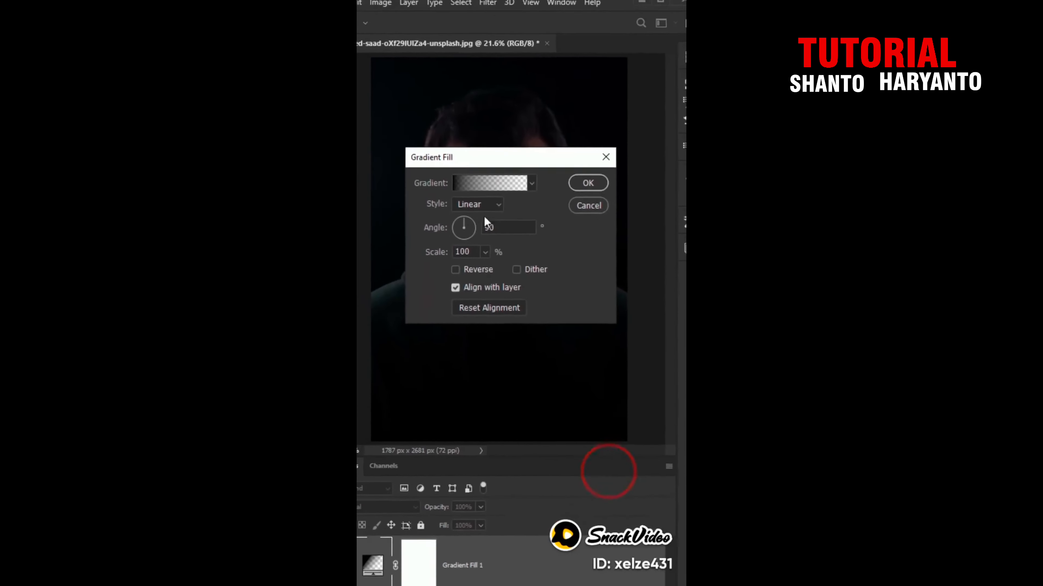
{"action": "left_click", "coordinate": [483, 193]}
{"action": "scroll", "coordinate": [431, 223], "scroll_direction": "down", "scroll_amount": 5}
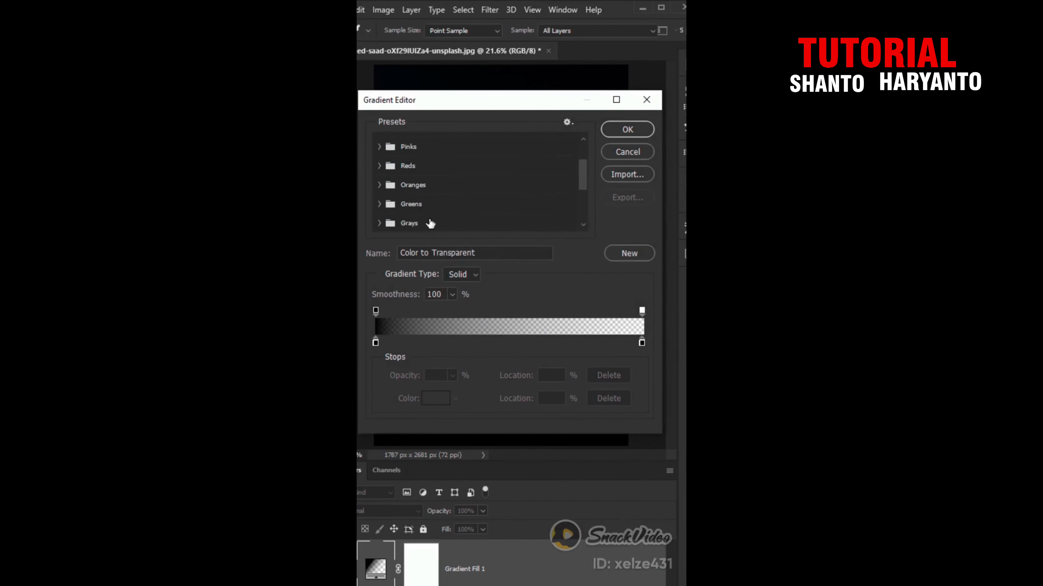
{"action": "left_click", "coordinate": [381, 220]}
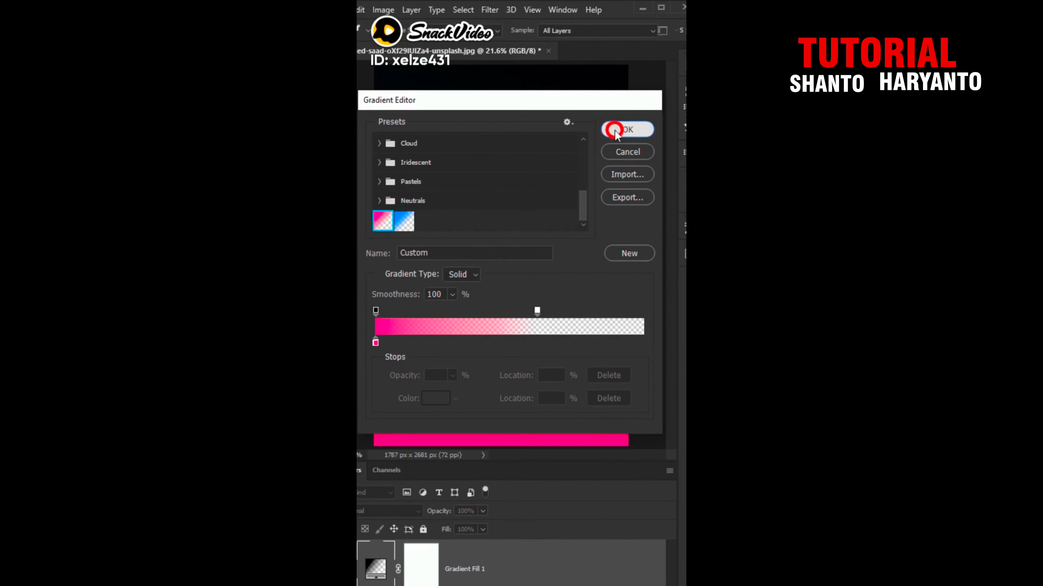
{"action": "left_click", "coordinate": [615, 130]}
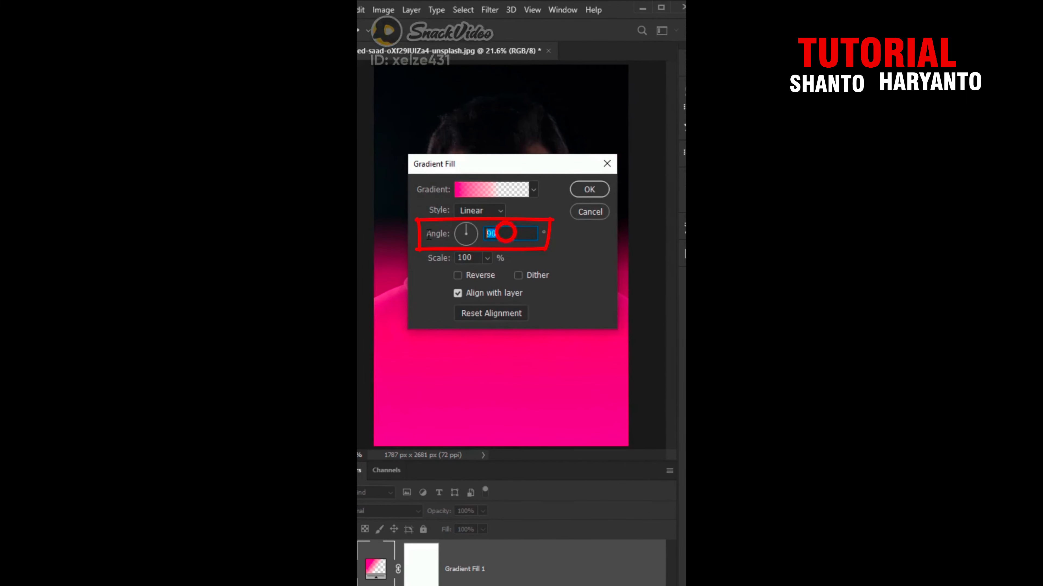
- Set the pink gradient's angle to 0° and duplicate the gradient fill layer
{"action": "type", "text": "0"}
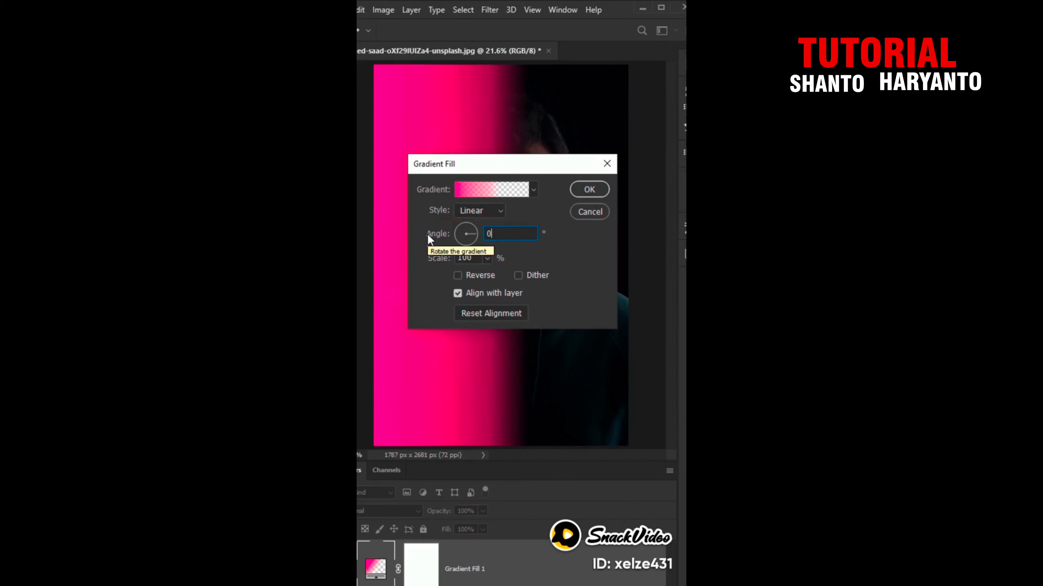
{"action": "key", "text": "Return"}
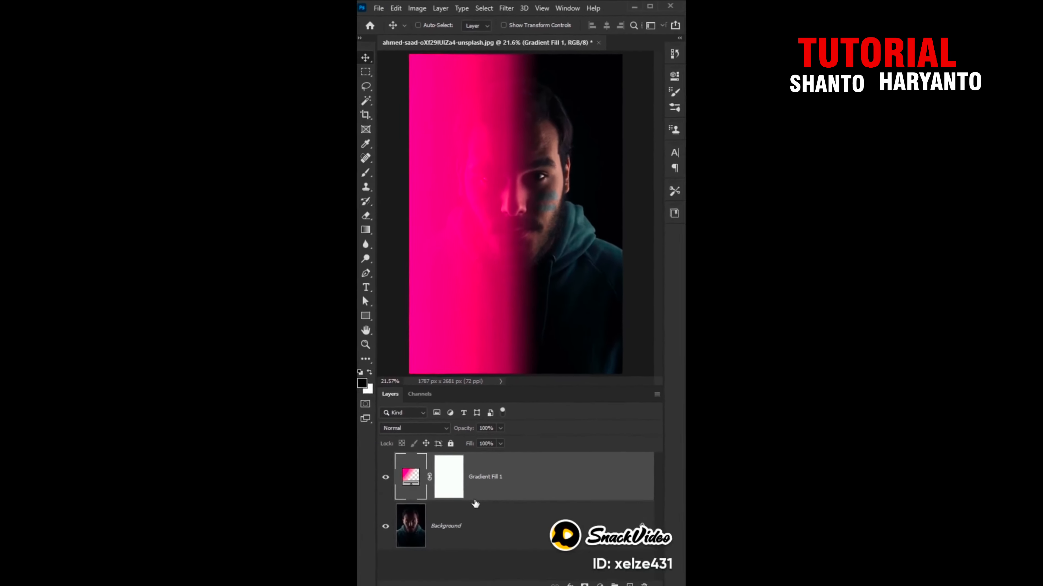
{"action": "key", "text": "ctrl+j"}
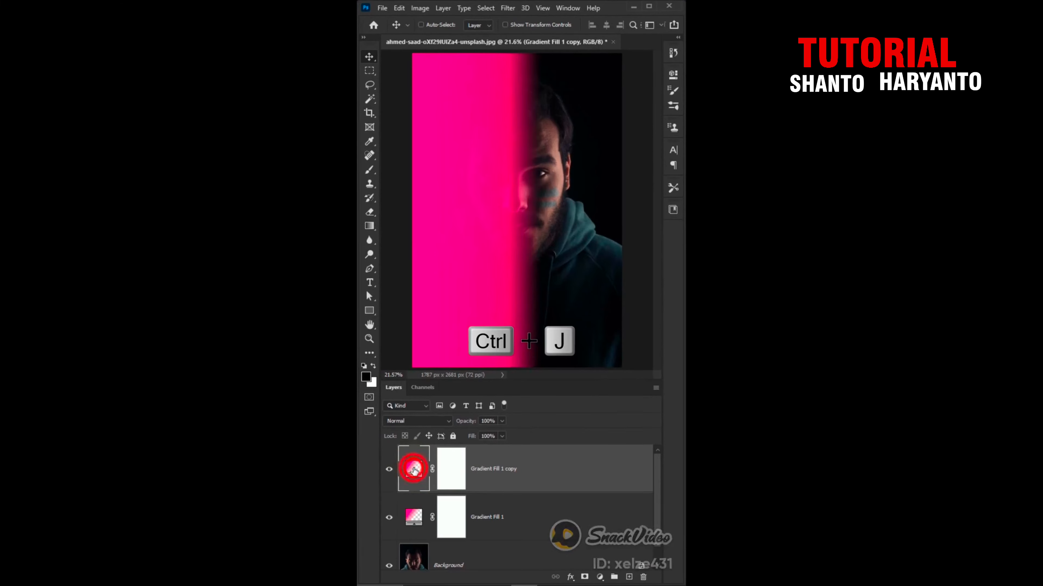
- Change the duplicated gradient fill layer to a blue-to-transparent preset gradient
{"action": "double_click", "coordinate": [414, 469]}
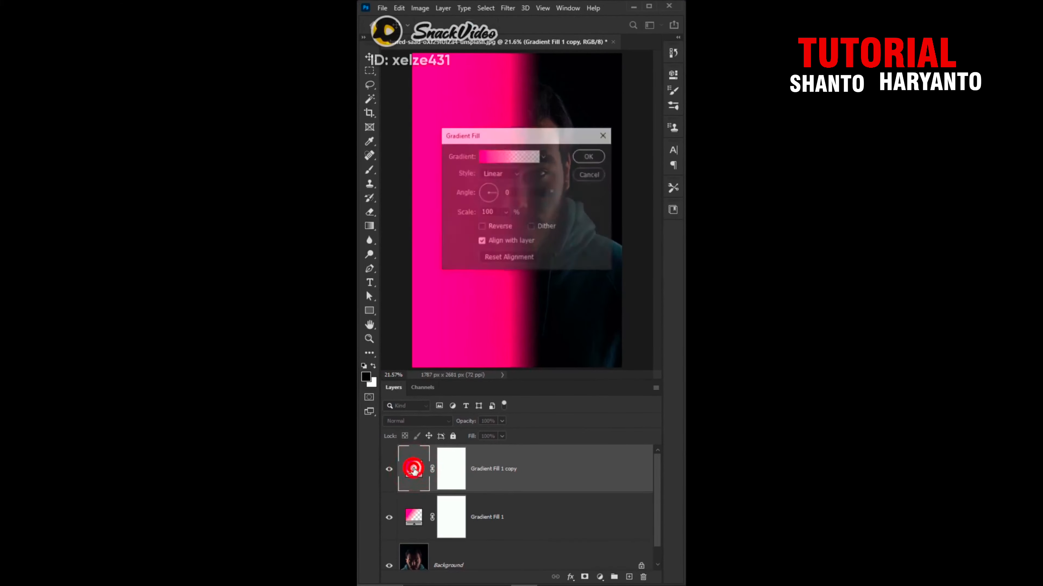
{"action": "left_click", "coordinate": [491, 161]}
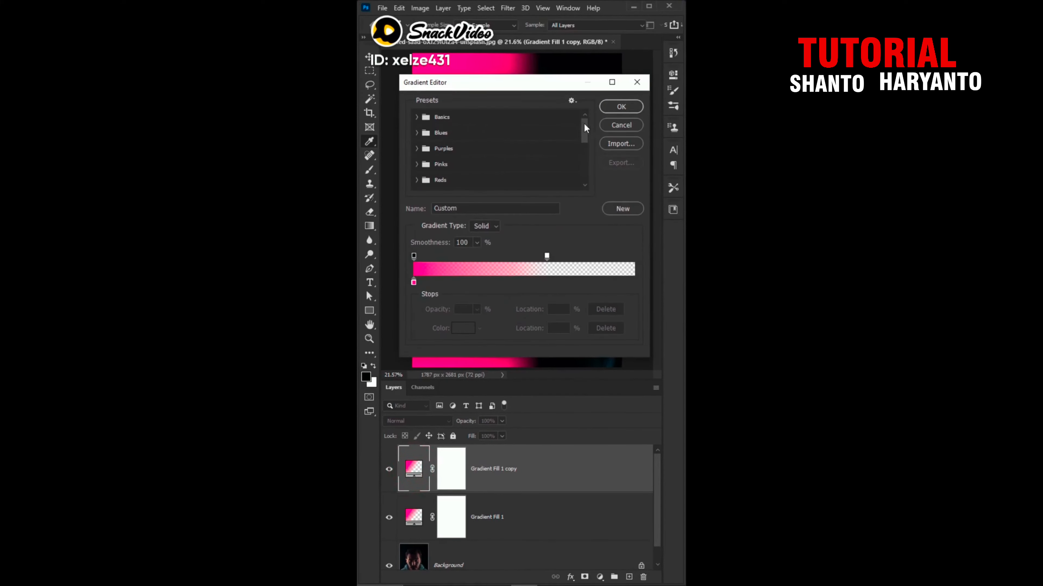
{"action": "left_click_drag", "start_coordinate": [585, 129], "coordinate": [584, 167]}
{"action": "left_click", "coordinate": [437, 182]}
{"action": "left_click", "coordinate": [620, 106]}
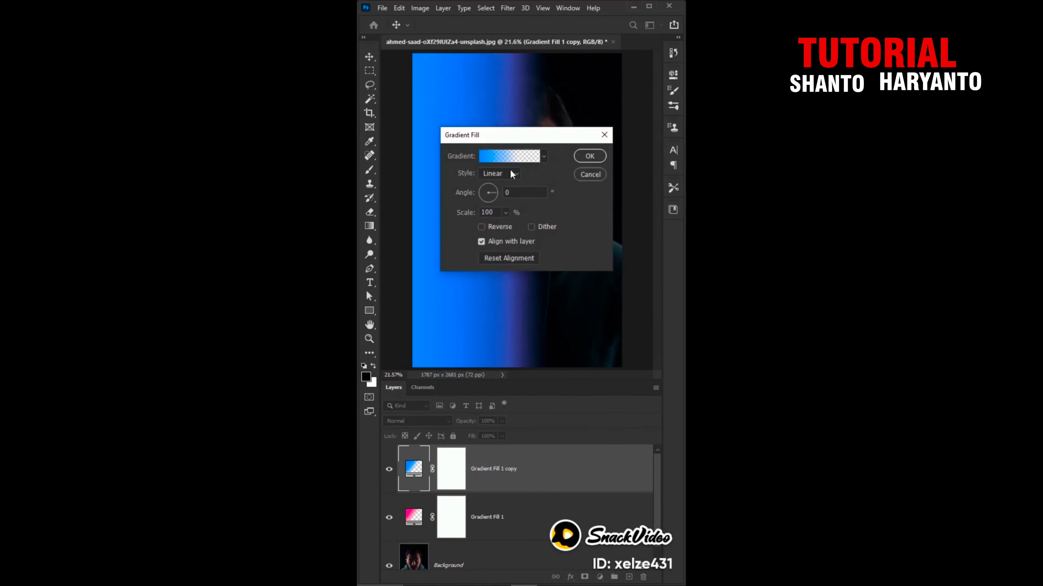
- Set the blue gradient fill's angle to 180° so it covers the opposite half of the portrait
{"action": "left_click", "coordinate": [513, 191]}
{"action": "type", "text": "1"}
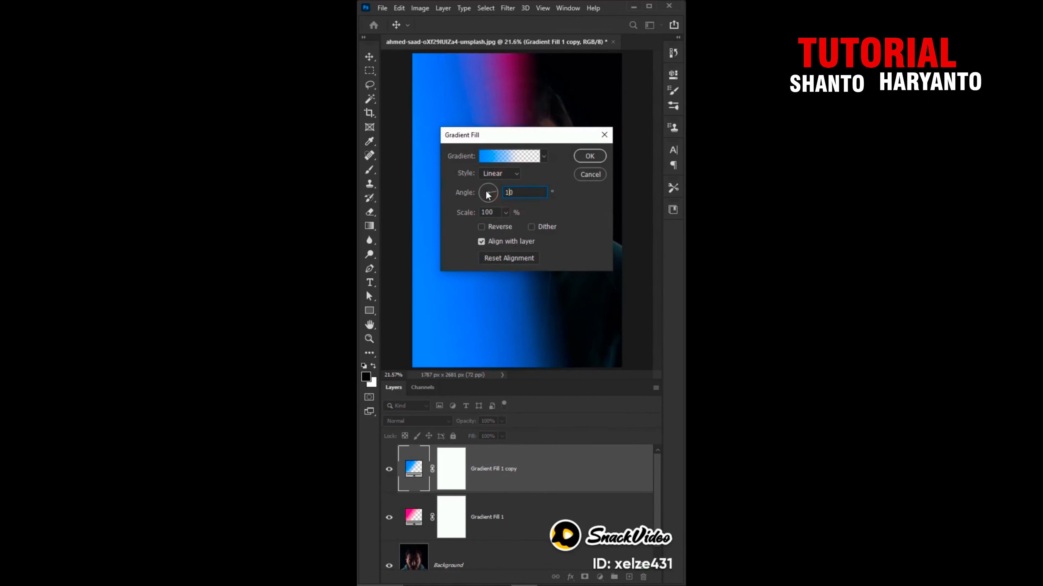
{"action": "type", "text": "8"}
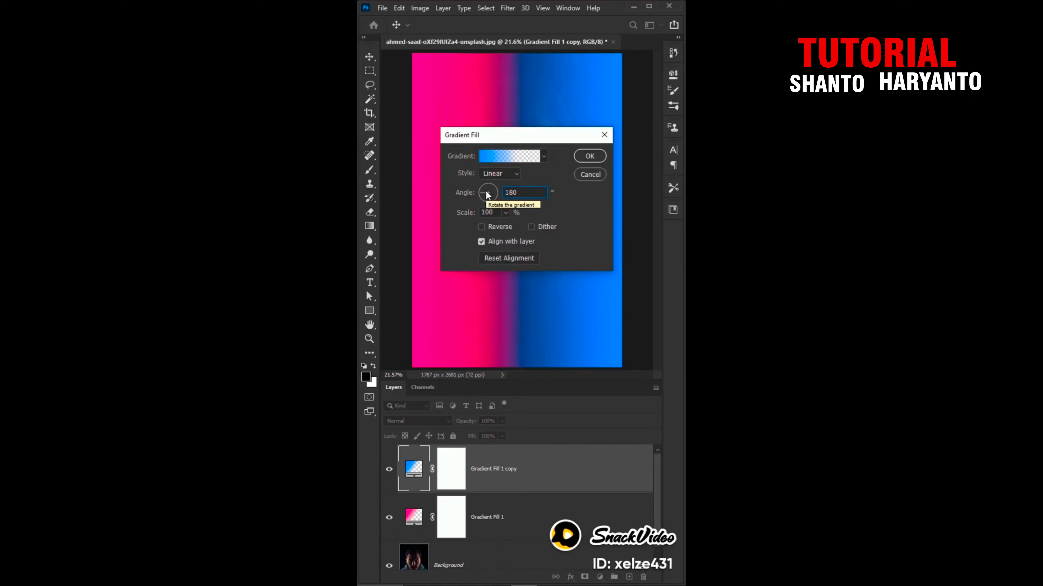
{"action": "left_click", "coordinate": [589, 157]}
- Set both gradient fill layers to the Color blend mode and compare the result with the original portrait
{"action": "left_click", "coordinate": [414, 515], "text": "shift"}
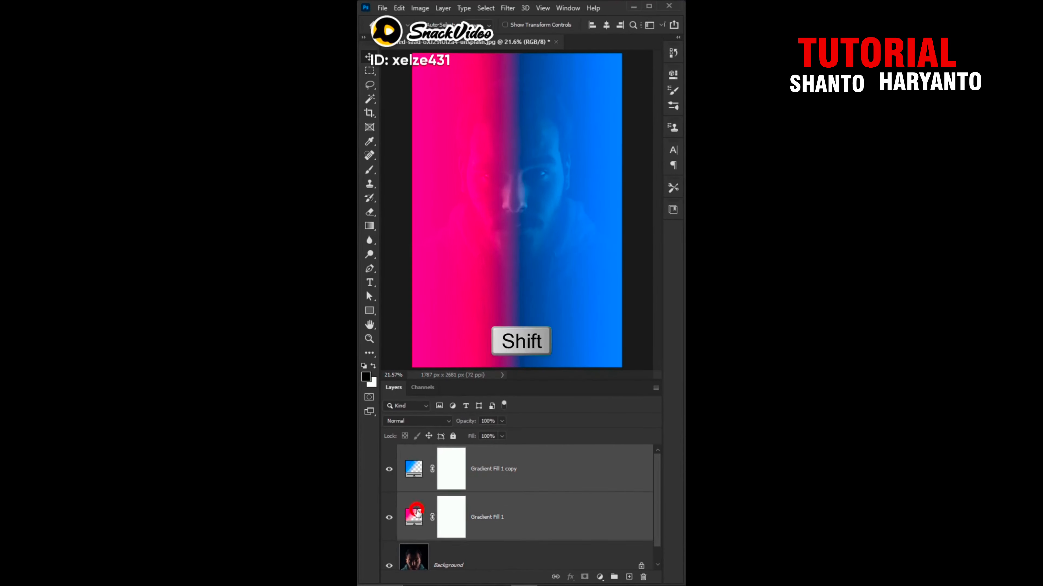
{"action": "left_click", "coordinate": [443, 424]}
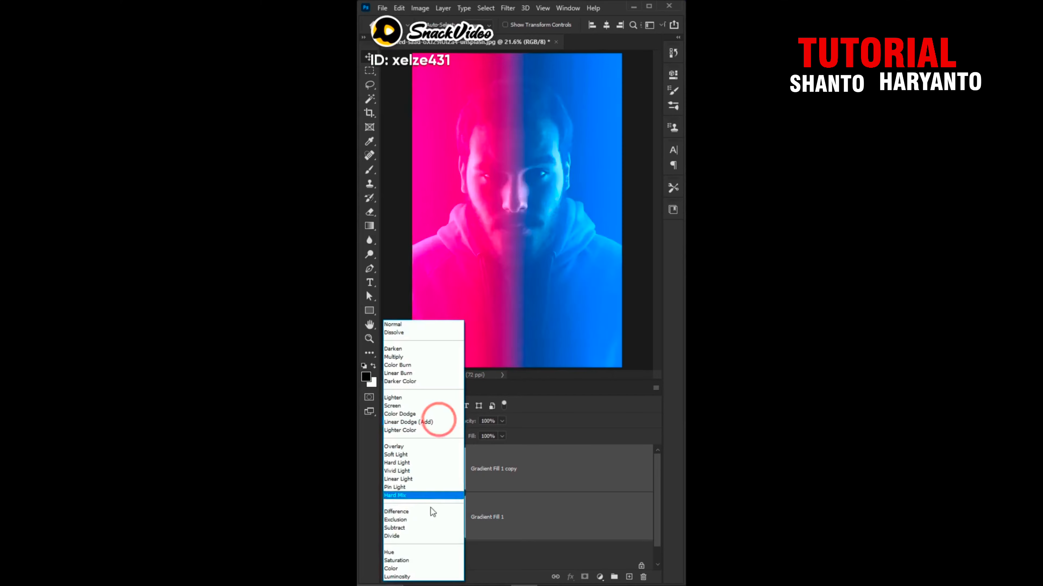
{"action": "left_click", "coordinate": [418, 568]}
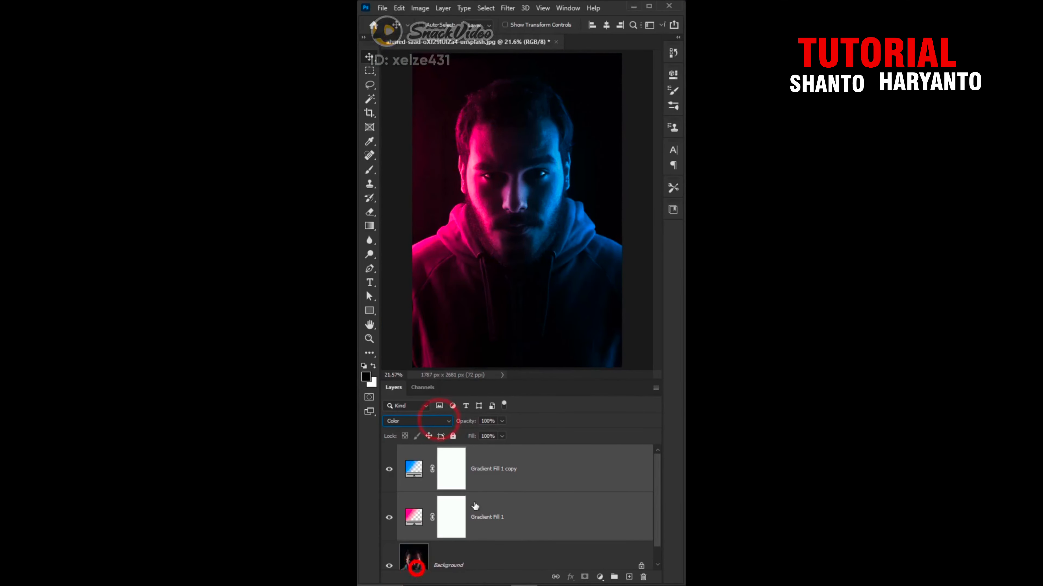
{"action": "left_click", "coordinate": [389, 565], "text": "alt"}
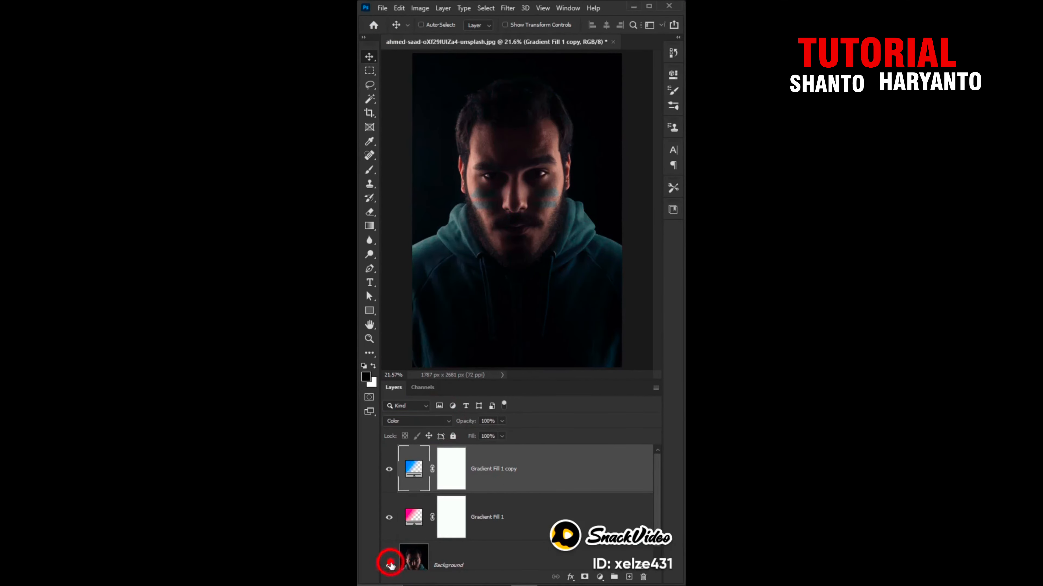
{"action": "left_click", "coordinate": [389, 566], "text": "alt"}
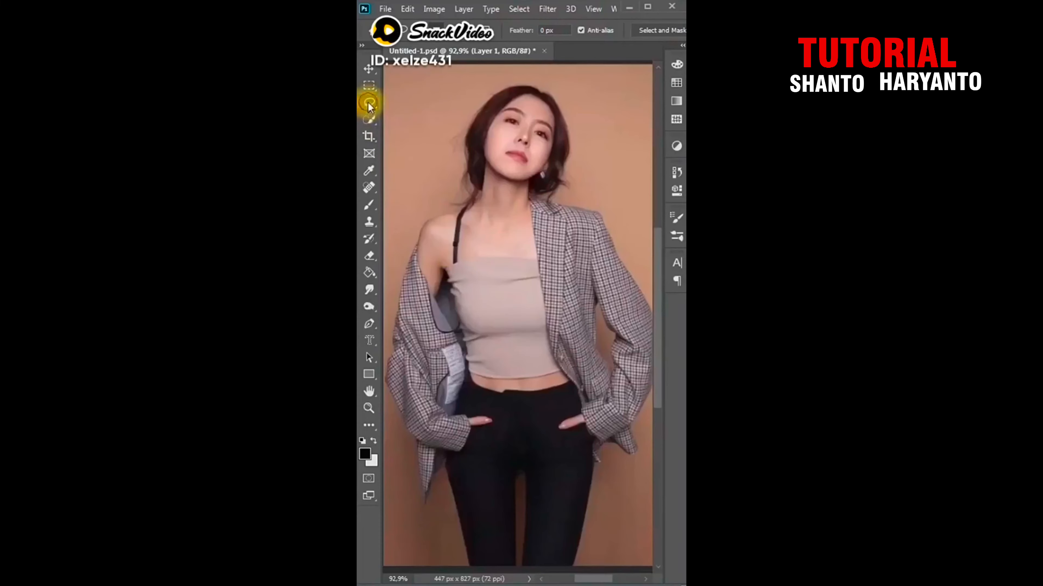
- Lasso around the woman's bare shoulder and loose jacket sleeve and run Content-Aware Fill on it, outputting to a new layer
{"action": "mouse_move", "coordinate": [488, 239]}
{"action": "left_mouse_down"}
{"action": "mouse_move", "coordinate": [441, 431]}
{"action": "mouse_move", "coordinate": [373, 263]}
{"action": "mouse_move", "coordinate": [456, 189]}
{"action": "mouse_move", "coordinate": [492, 200]}
{"action": "left_mouse_up"}
{"action": "left_click", "coordinate": [408, 9]}
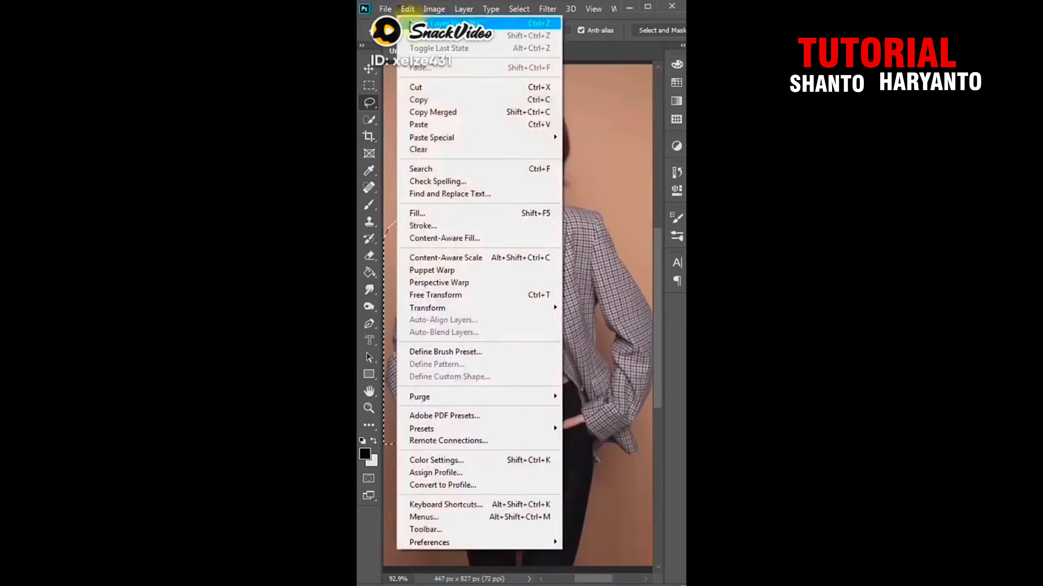
{"action": "left_click", "coordinate": [436, 242]}
{"action": "mouse_move", "coordinate": [410, 101]}
{"action": "left_mouse_down"}
{"action": "mouse_move", "coordinate": [556, 79]}
{"action": "mouse_move", "coordinate": [630, 106]}
{"action": "mouse_move", "coordinate": [398, 156]}
{"action": "mouse_move", "coordinate": [651, 138]}
{"action": "mouse_move", "coordinate": [380, 195]}
{"action": "mouse_move", "coordinate": [485, 178]}
{"action": "mouse_move", "coordinate": [410, 197]}
{"action": "mouse_move", "coordinate": [382, 494]}
{"action": "mouse_move", "coordinate": [414, 462]}
{"action": "mouse_move", "coordinate": [645, 462]}
{"action": "mouse_move", "coordinate": [586, 503]}
{"action": "mouse_move", "coordinate": [374, 542]}
{"action": "mouse_move", "coordinate": [657, 550]}
{"action": "left_mouse_up"}
{"action": "mouse_move", "coordinate": [424, 459]}
{"action": "left_mouse_down"}
{"action": "mouse_move", "coordinate": [517, 423]}
{"action": "mouse_move", "coordinate": [564, 420]}
{"action": "mouse_move", "coordinate": [546, 437]}
{"action": "left_mouse_up"}
{"action": "left_click", "coordinate": [676, 64]}
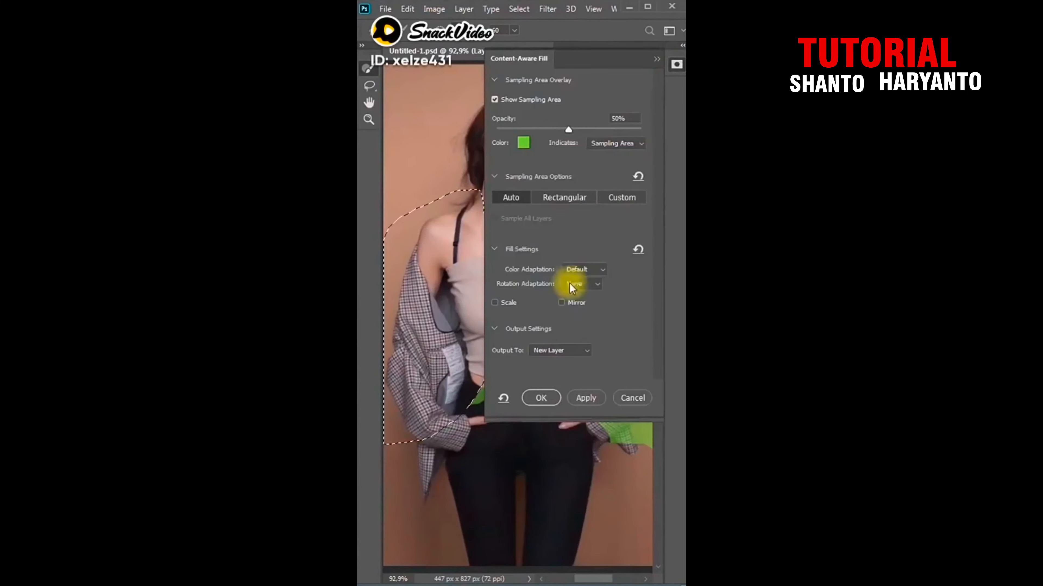
{"action": "left_click", "coordinate": [540, 398]}
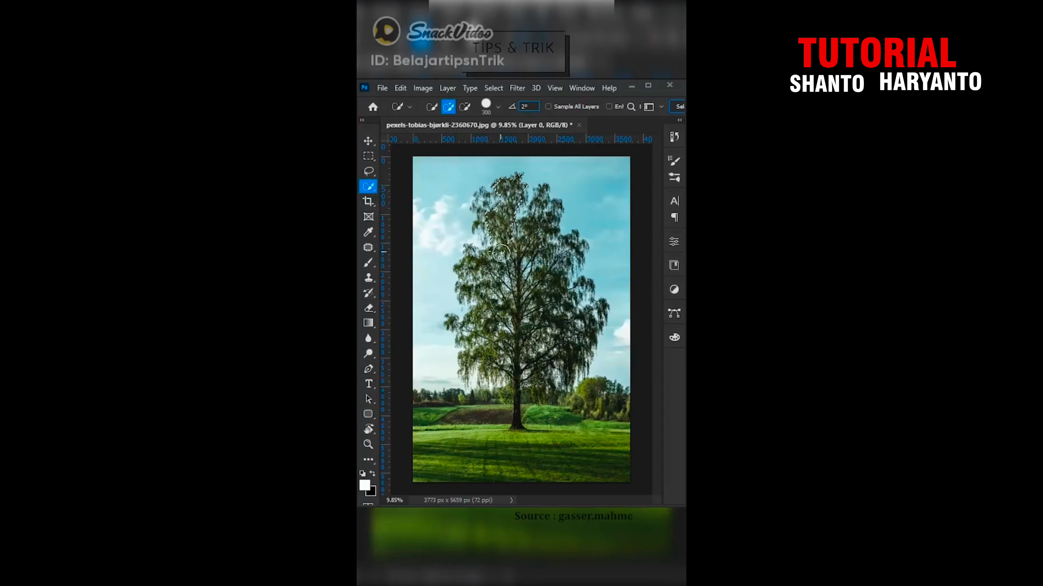
- Duplicate the Blue channel of the tree photo
{"action": "left_click_drag", "start_coordinate": [501, 253], "coordinate": [474, 314]}
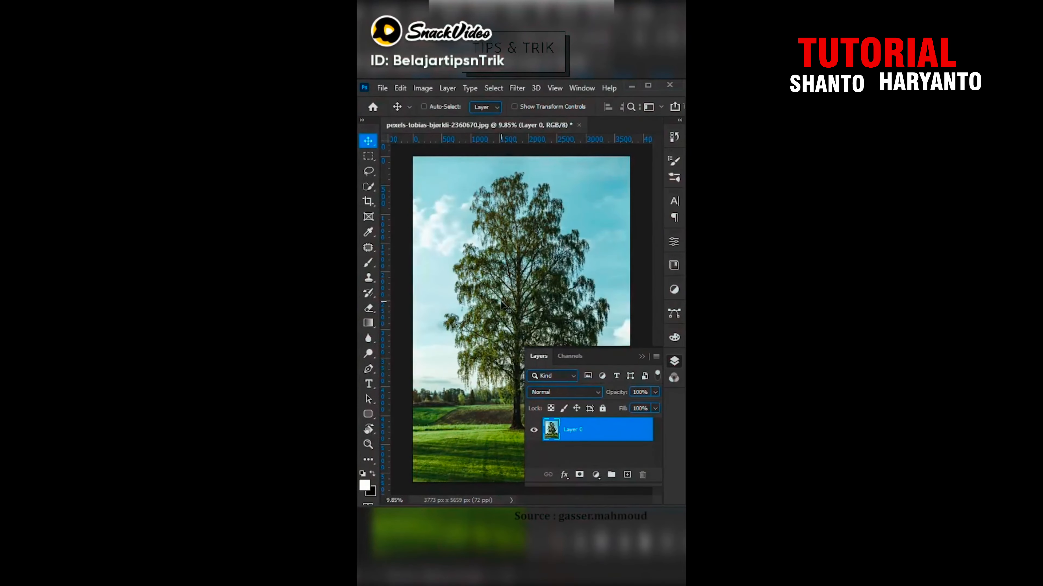
{"action": "left_click", "coordinate": [564, 356]}
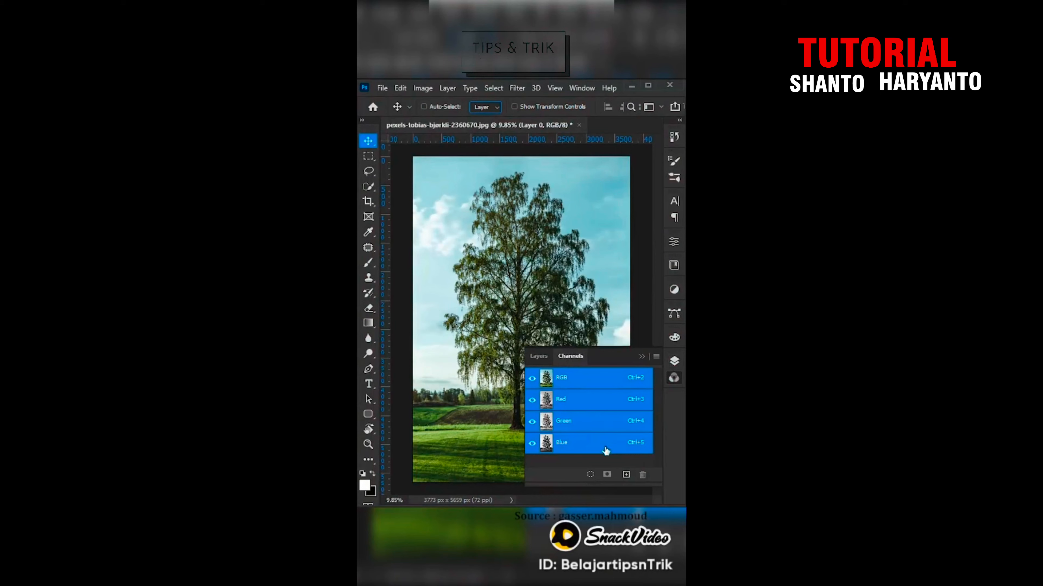
{"action": "left_click_drag", "start_coordinate": [583, 443], "coordinate": [626, 476]}
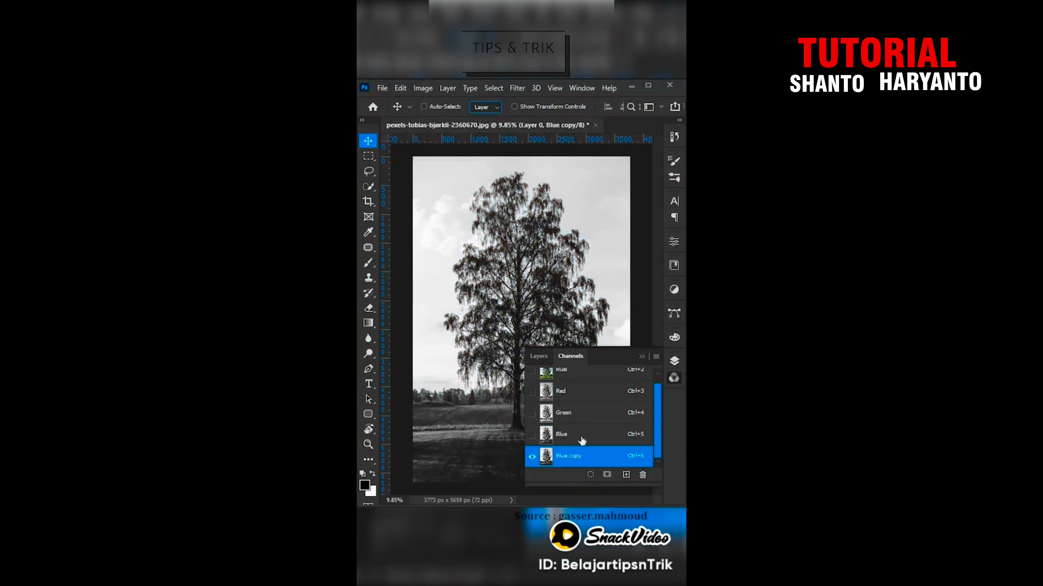
- Increase the Blue copy channel's contrast with Levels, setting the input shadows to 147 and highlights to 213
{"action": "key", "text": "ctrl+l"}
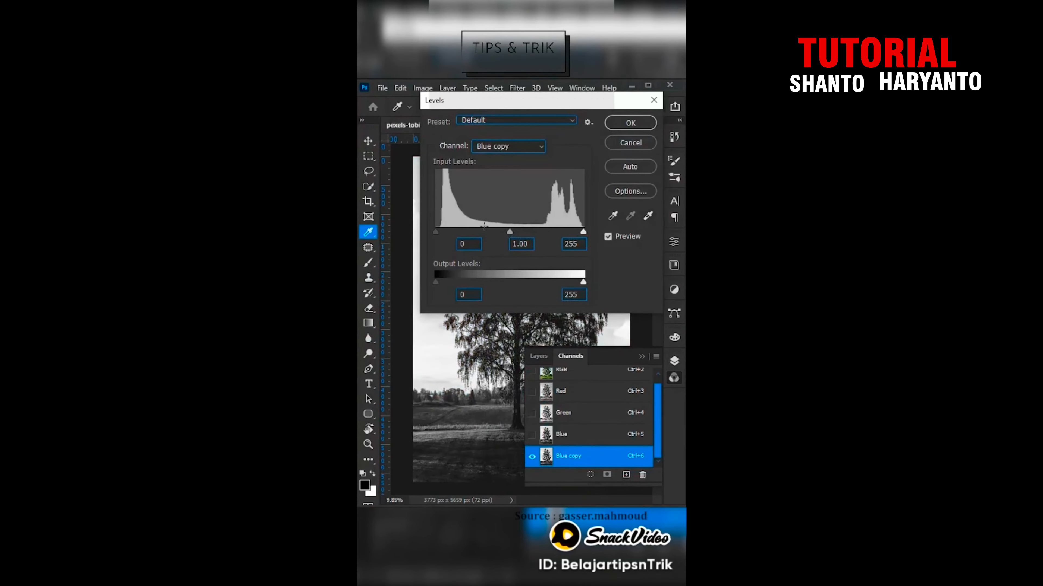
{"action": "left_click_drag", "start_coordinate": [436, 232], "coordinate": [508, 233]}
{"action": "left_click_drag", "start_coordinate": [582, 232], "coordinate": [559, 232]}
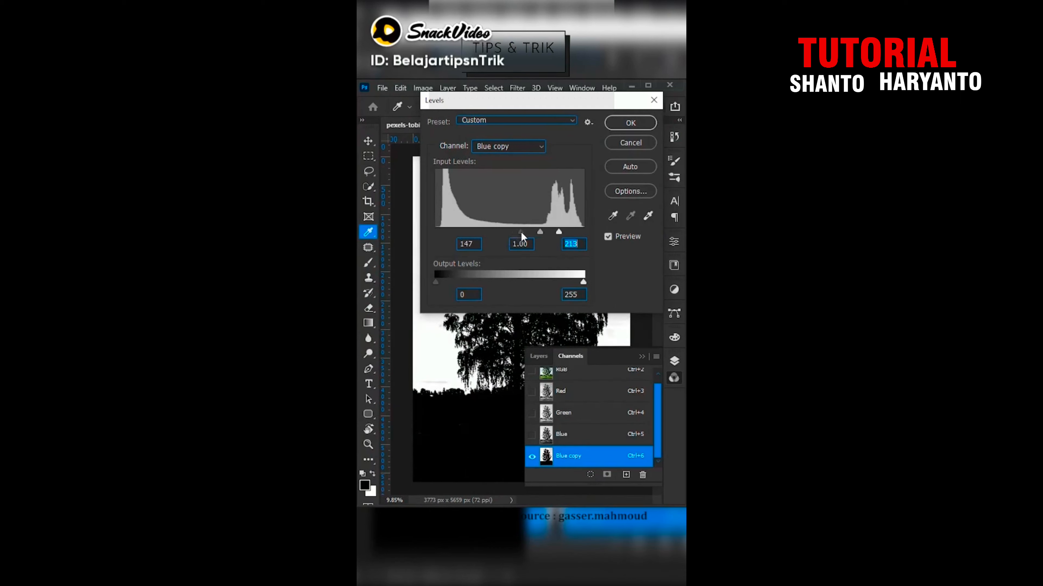
{"action": "left_click", "coordinate": [522, 232]}
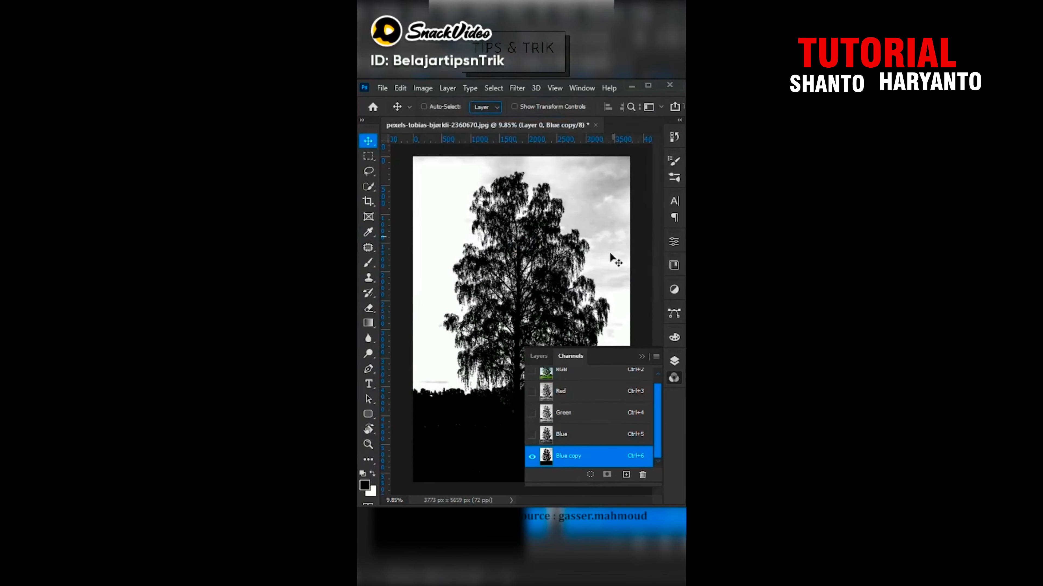
- Load the Blue copy channel as a selection, show the RGB composite and hide the Blue copy channel
{"action": "left_click", "coordinate": [545, 456], "text": "ctrl"}
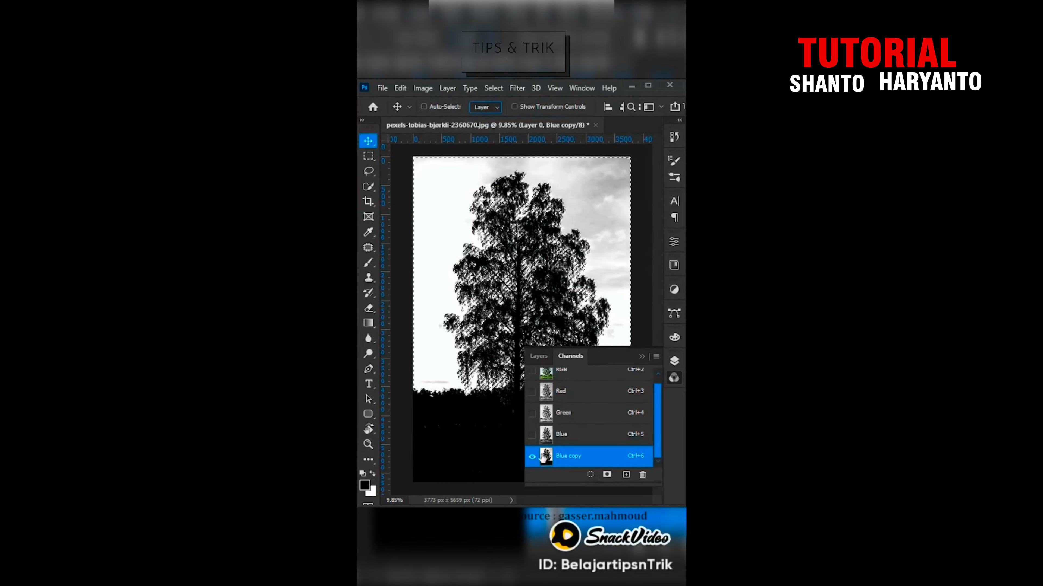
{"action": "left_click", "coordinate": [532, 436]}
{"action": "left_click", "coordinate": [532, 412]}
{"action": "left_click", "coordinate": [532, 377]}
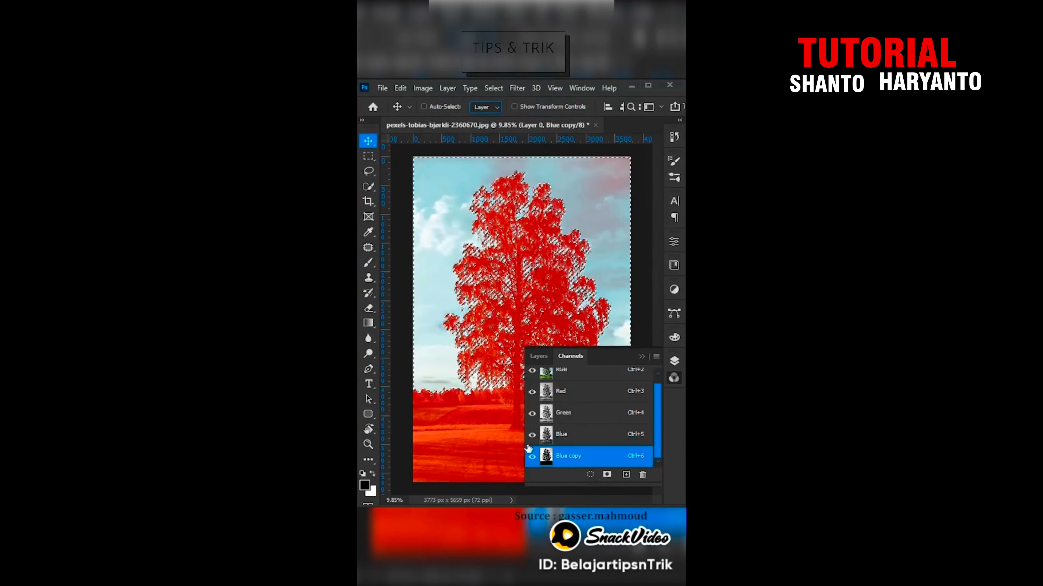
{"action": "left_click", "coordinate": [532, 456]}
- Add a layer mask to Layer 0 from the selection and invert it to cut out the sky behind the tree
{"action": "left_click", "coordinate": [538, 356]}
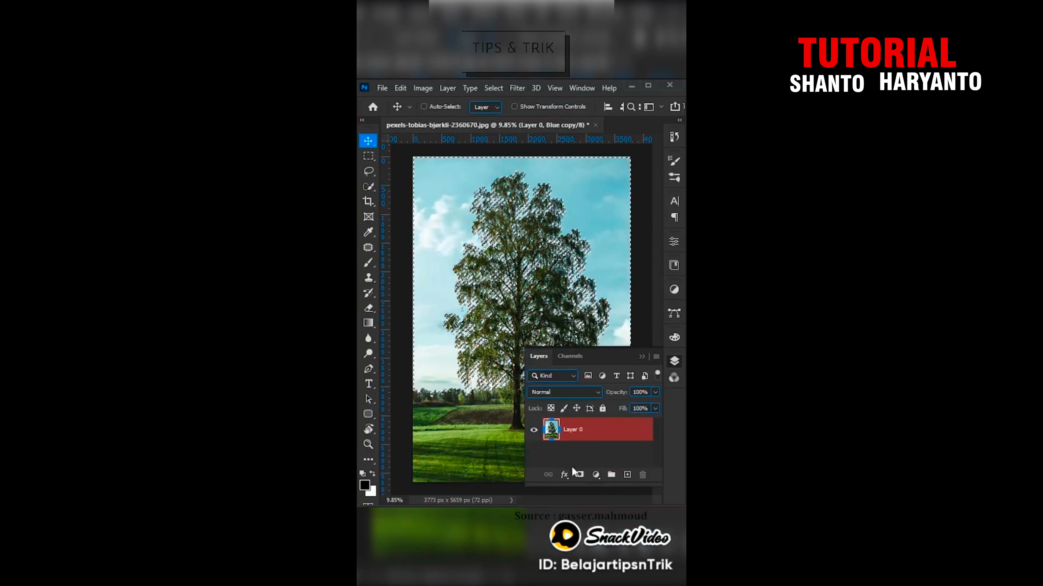
{"action": "left_click", "coordinate": [579, 474]}
{"action": "key", "text": "ctrl+i"}
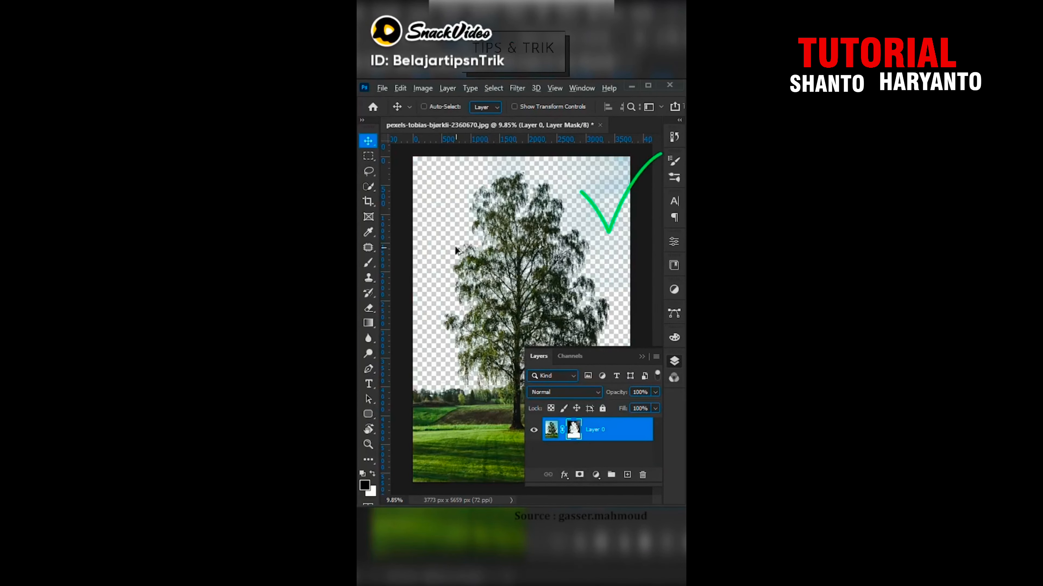
{"action": "scroll", "coordinate": [501, 234], "scroll_direction": "up", "scroll_amount": 5}
{"action": "scroll", "coordinate": [501, 236], "scroll_direction": "down", "scroll_amount": 4}
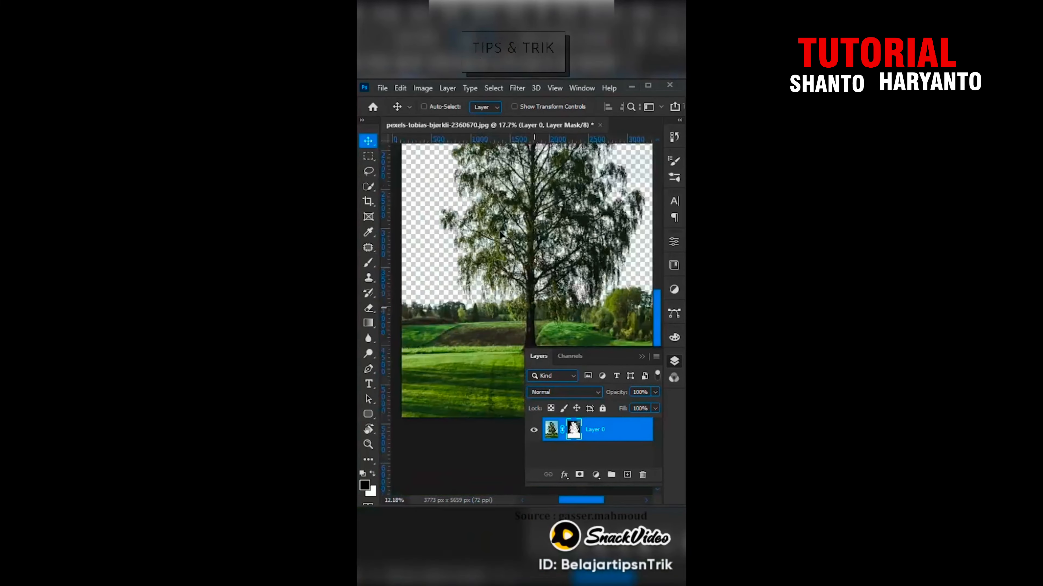